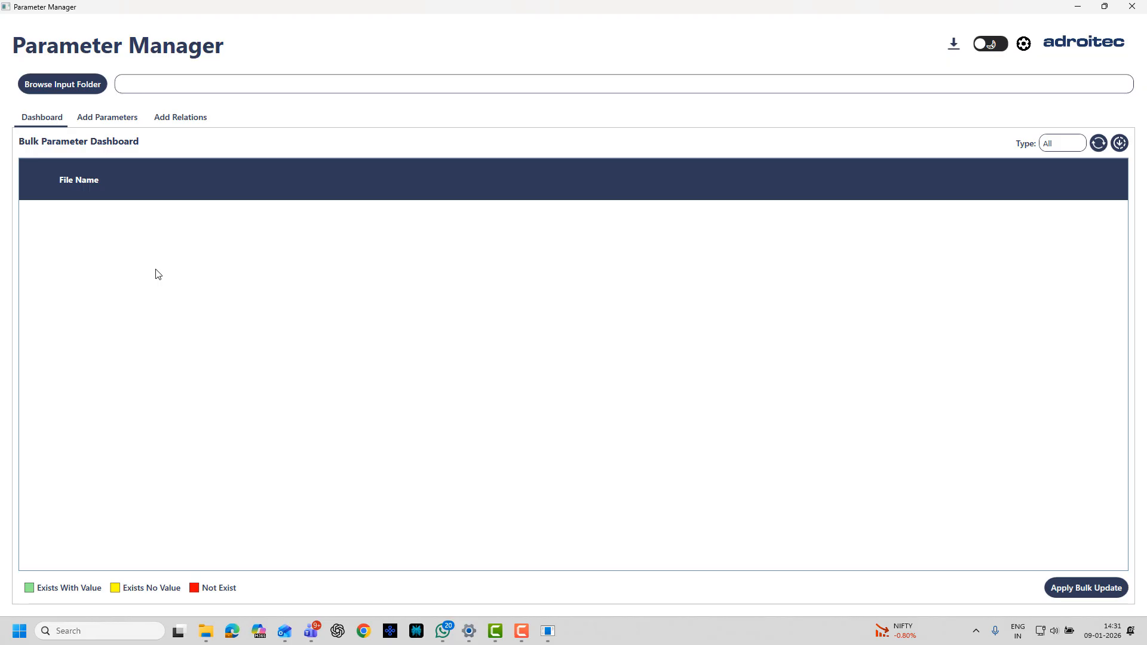
# - Set the input folder to Helical_GB inside Creo_Start on the Demo Data drive
pyautogui.click(74, 84)
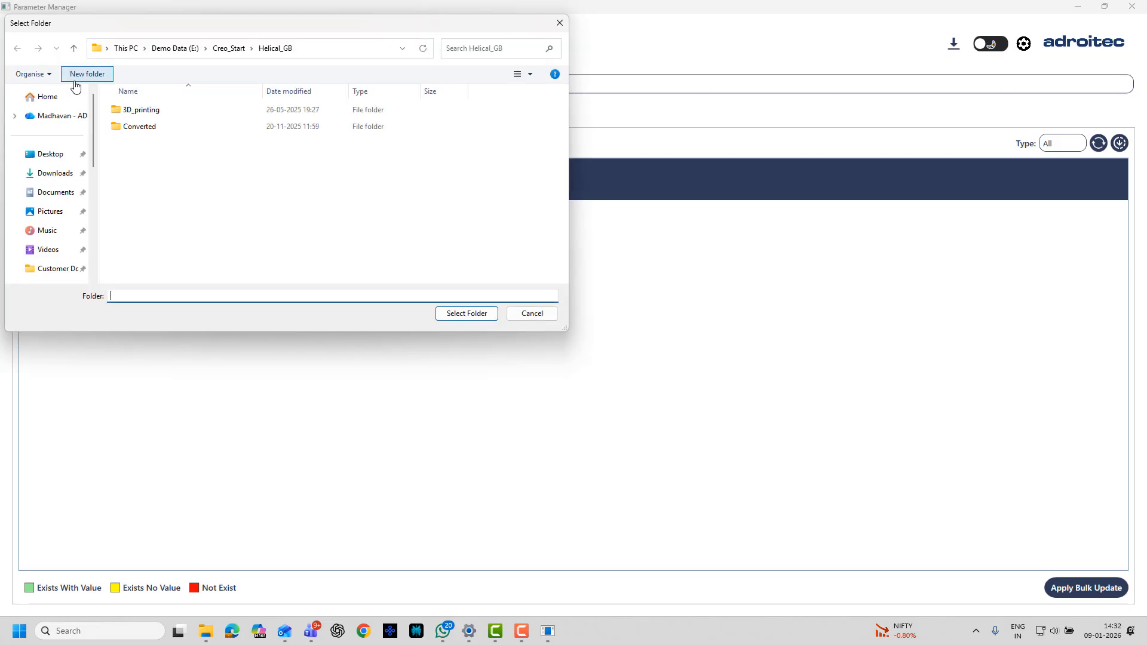
pyautogui.click(229, 48)
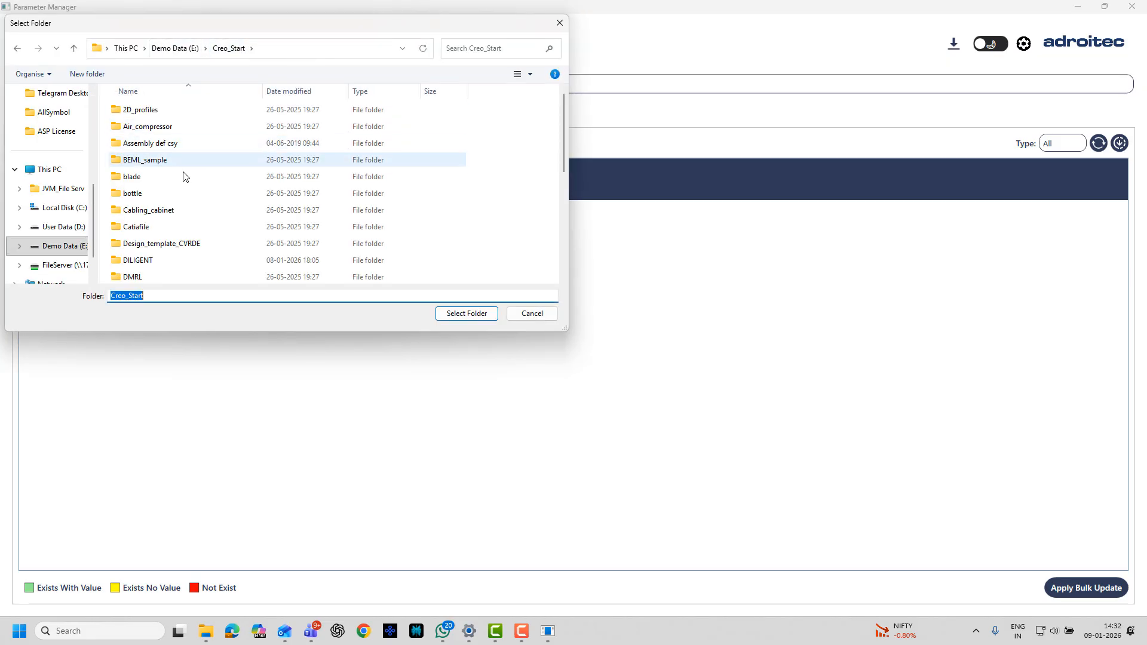
pyautogui.click(158, 261)
pyautogui.scroll(-3, 157, 262)
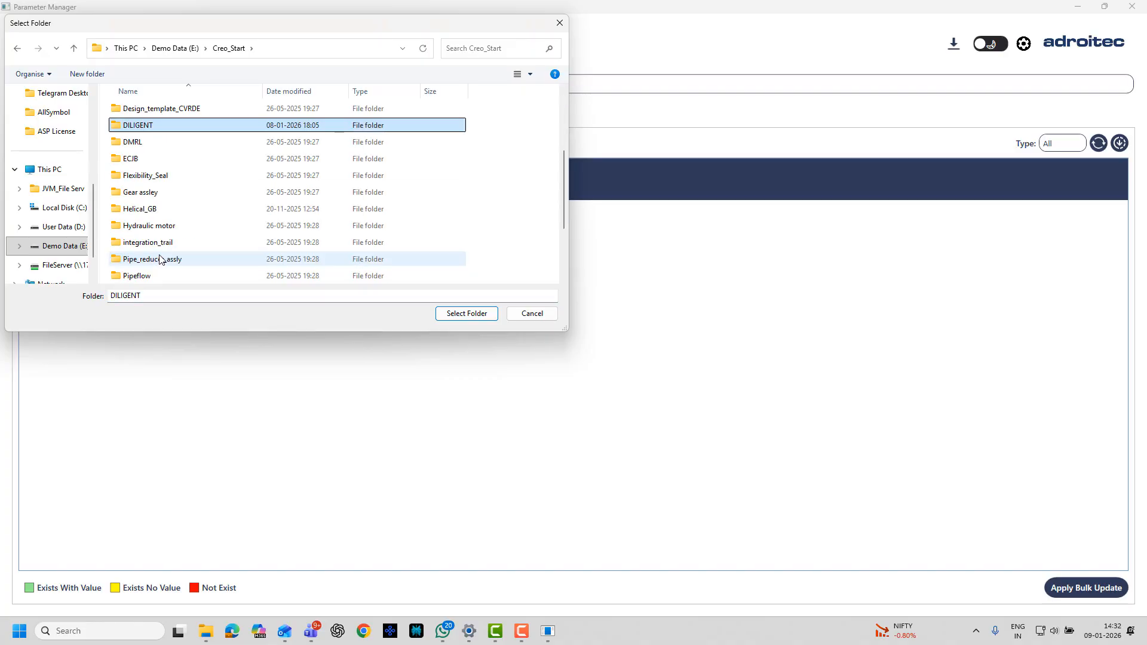
pyautogui.click(149, 210)
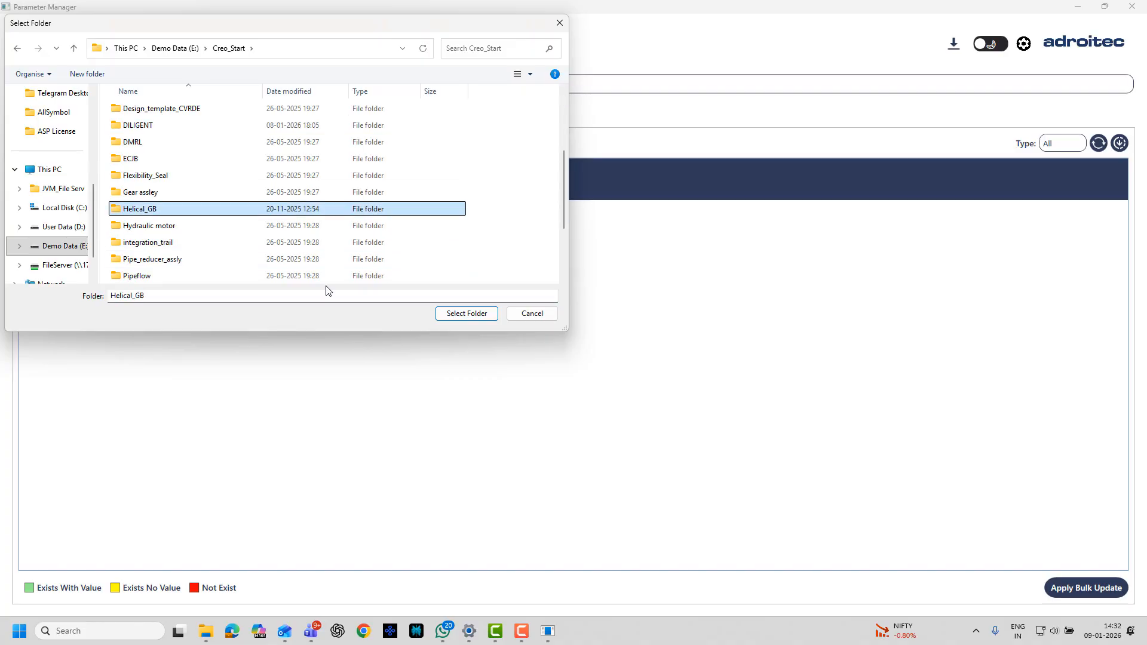
pyautogui.click(467, 313)
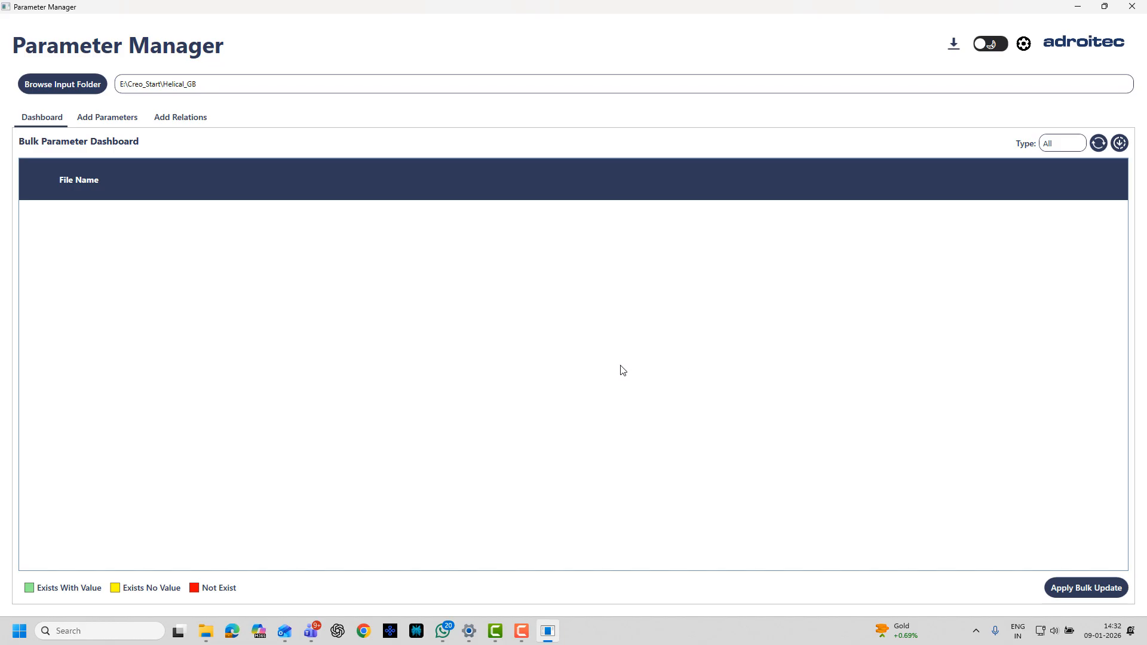
# - Switch to Creo Parametric, acknowledge the message dialogs while the folder's models load, and return to Parameter Manager
pyautogui.click(577, 631)
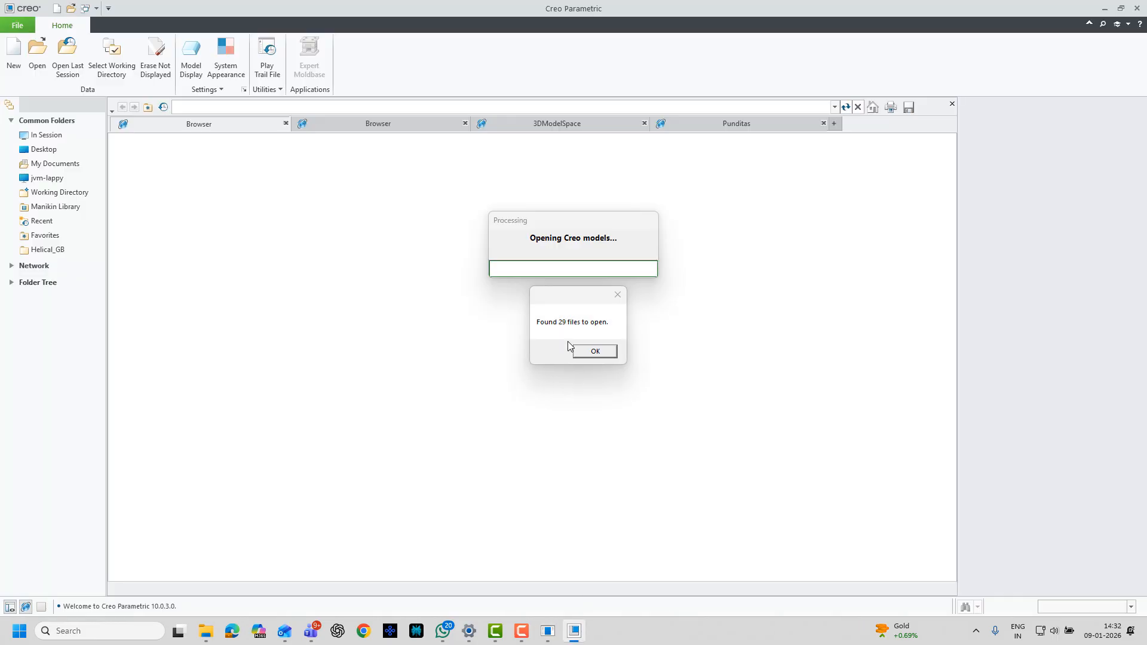
pyautogui.click(595, 352)
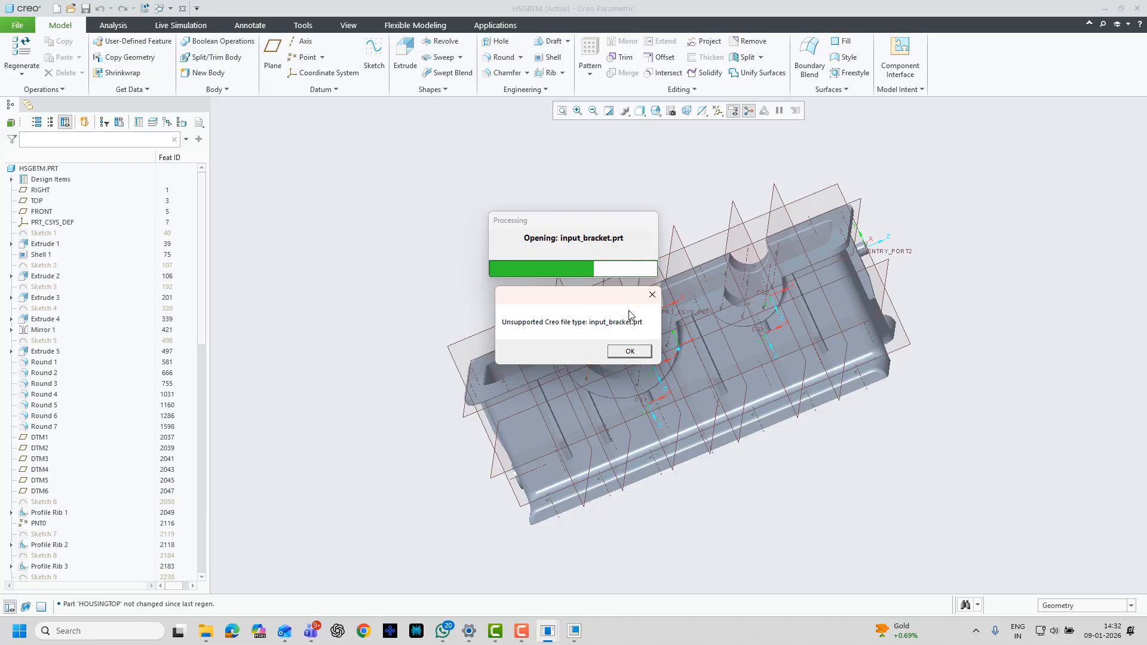
pyautogui.click(630, 351)
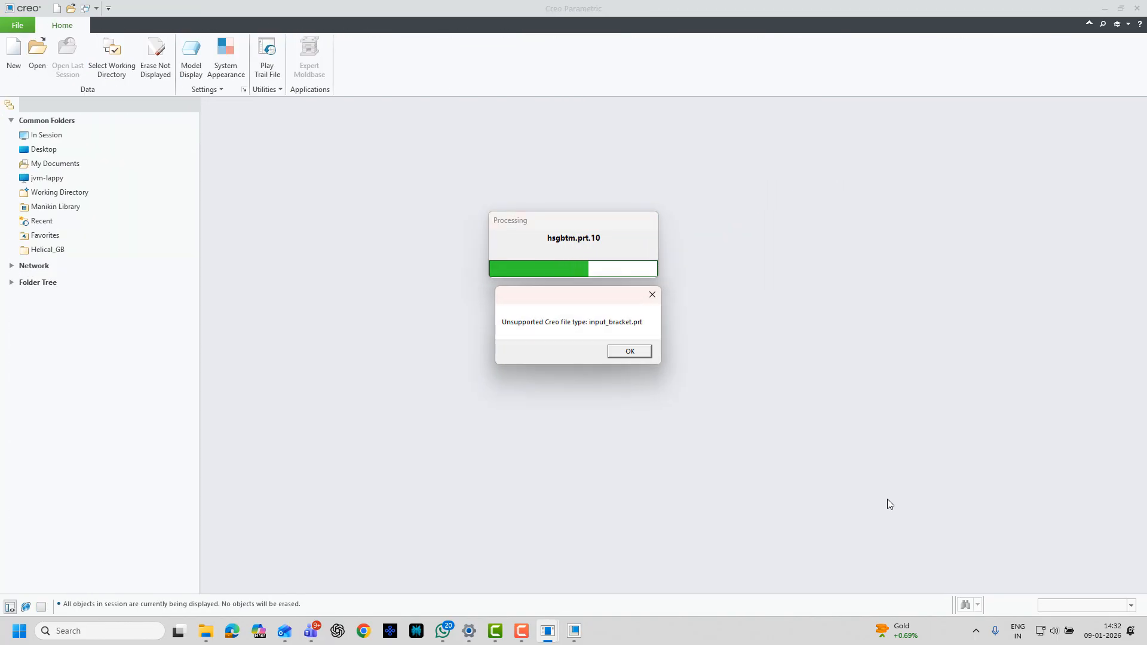
pyautogui.click(641, 350)
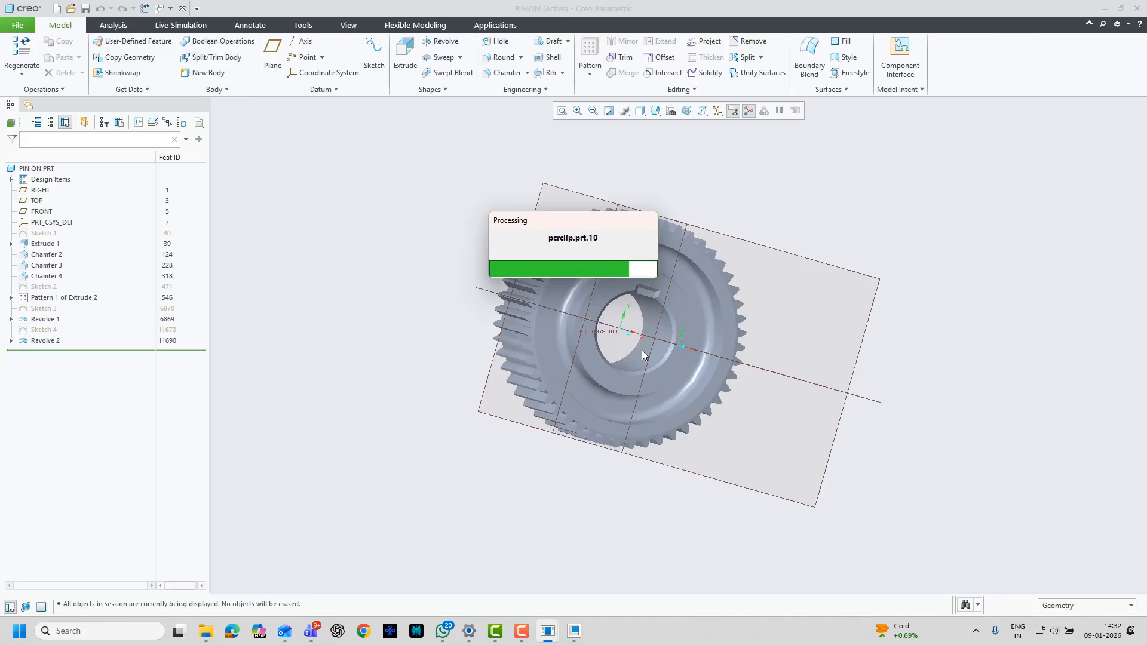
pyautogui.hotkey('alt', 'Tab')
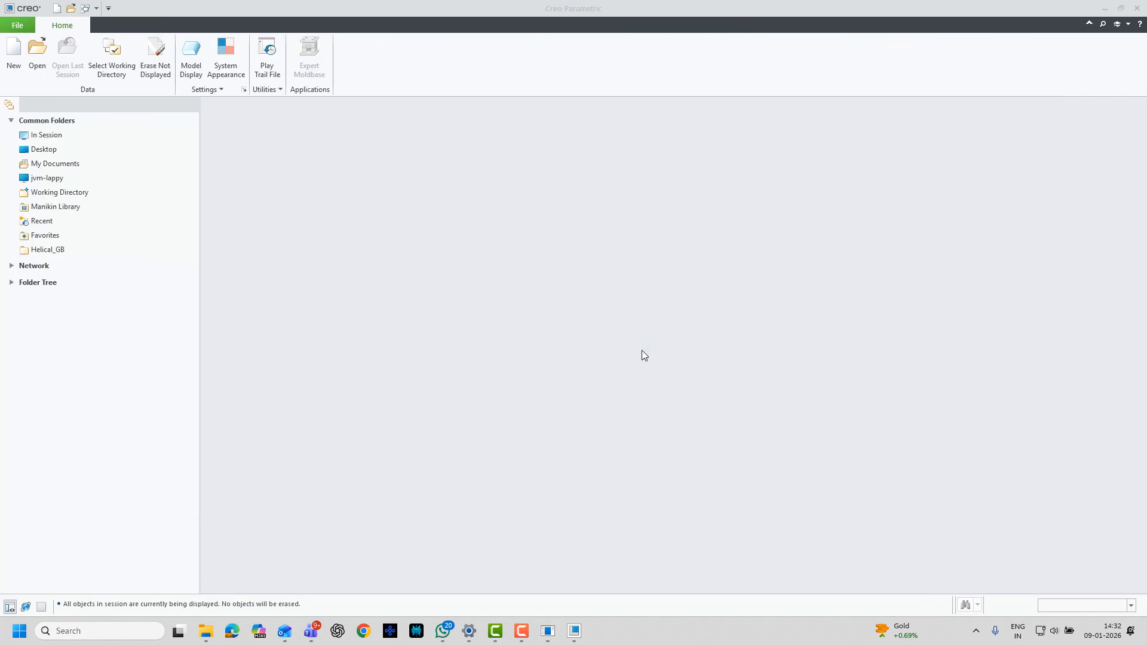
# - Examine the file list and the DESCRIPTION and MODELED_BY cells with their status marks in the Bulk Parameter Dashboard
pyautogui.scroll(-3, 83, 209)
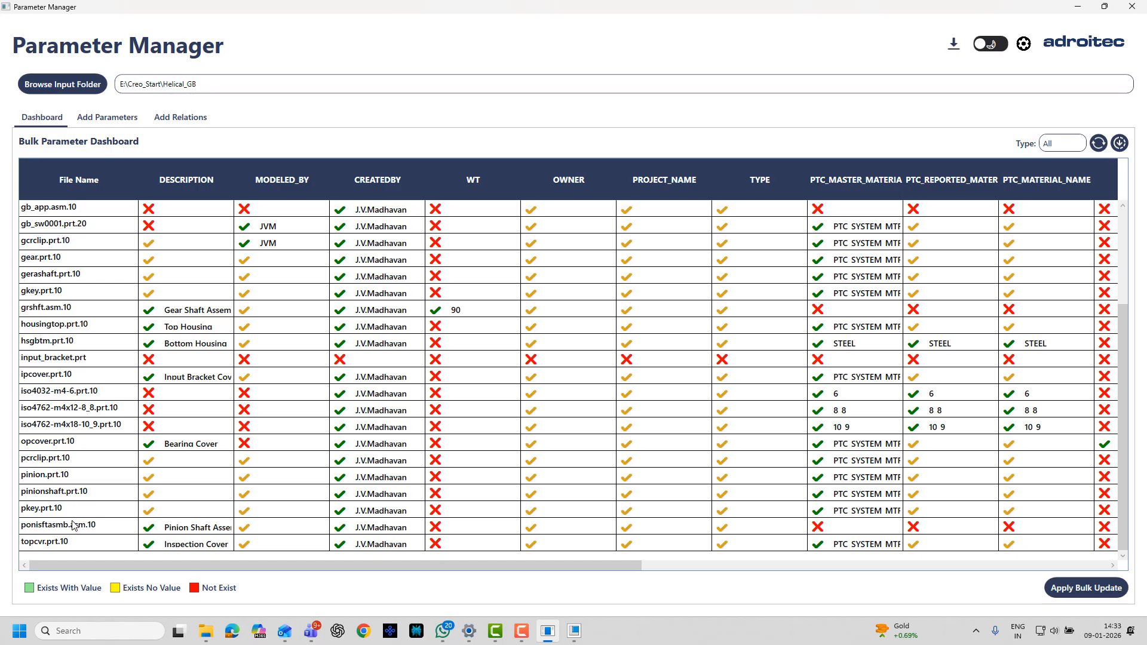
pyautogui.scroll(1, 80, 505)
pyautogui.scroll(2, 89, 469)
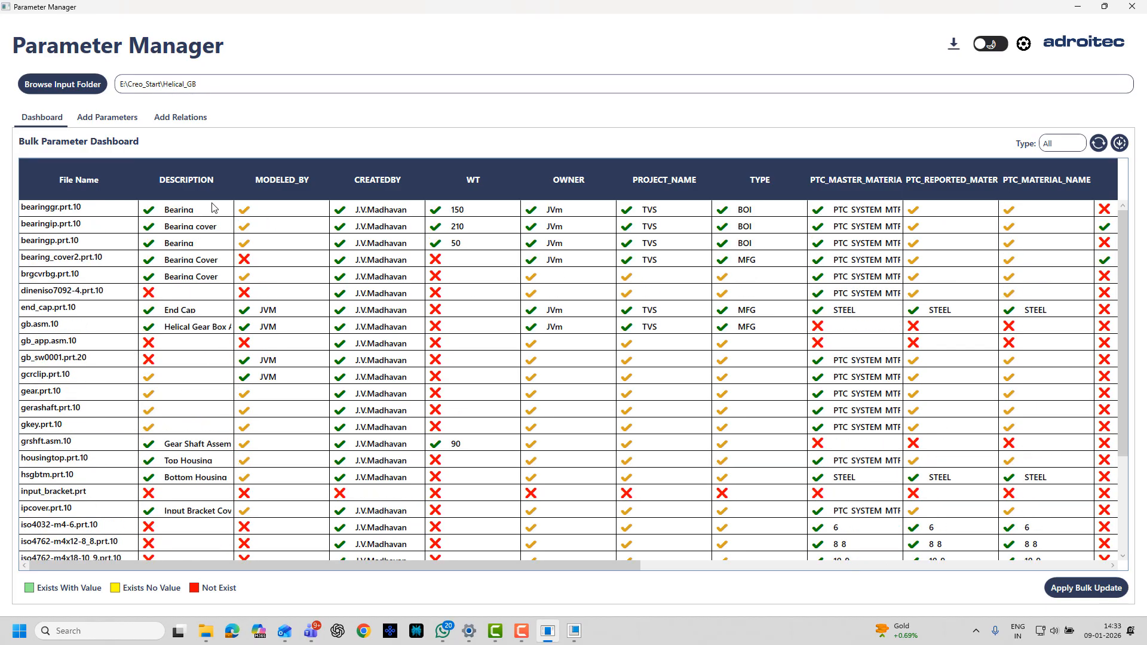
pyautogui.moveTo(551, 565); pyautogui.dragTo(382, 578)
pyautogui.doubleClick(178, 209)
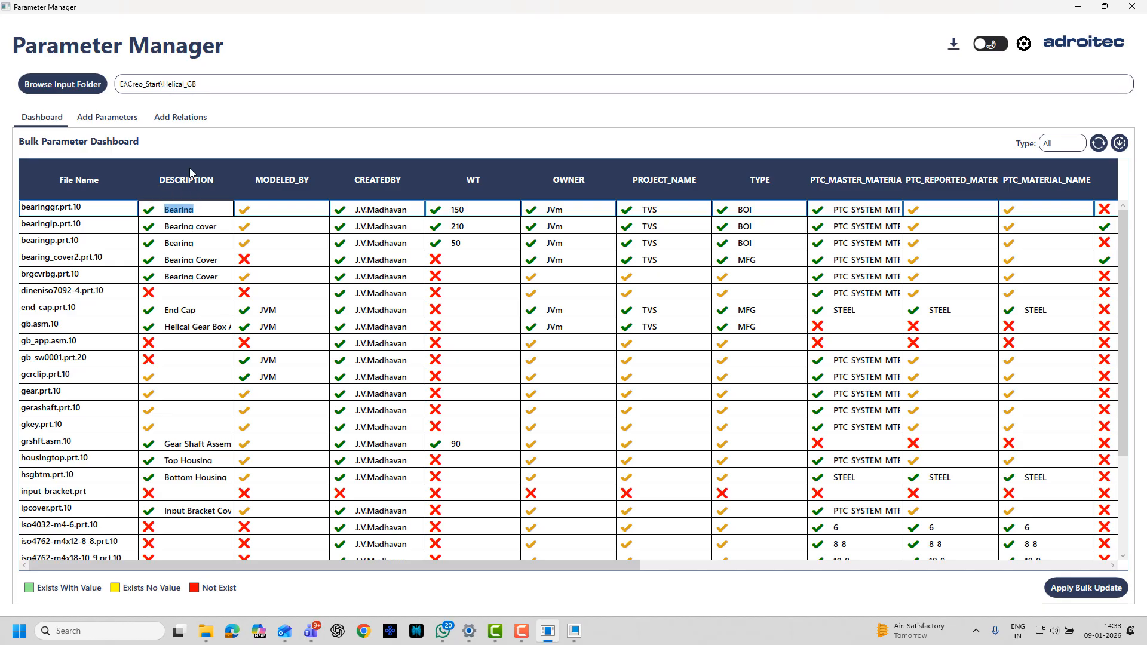
pyautogui.click(212, 210)
pyautogui.click(269, 207)
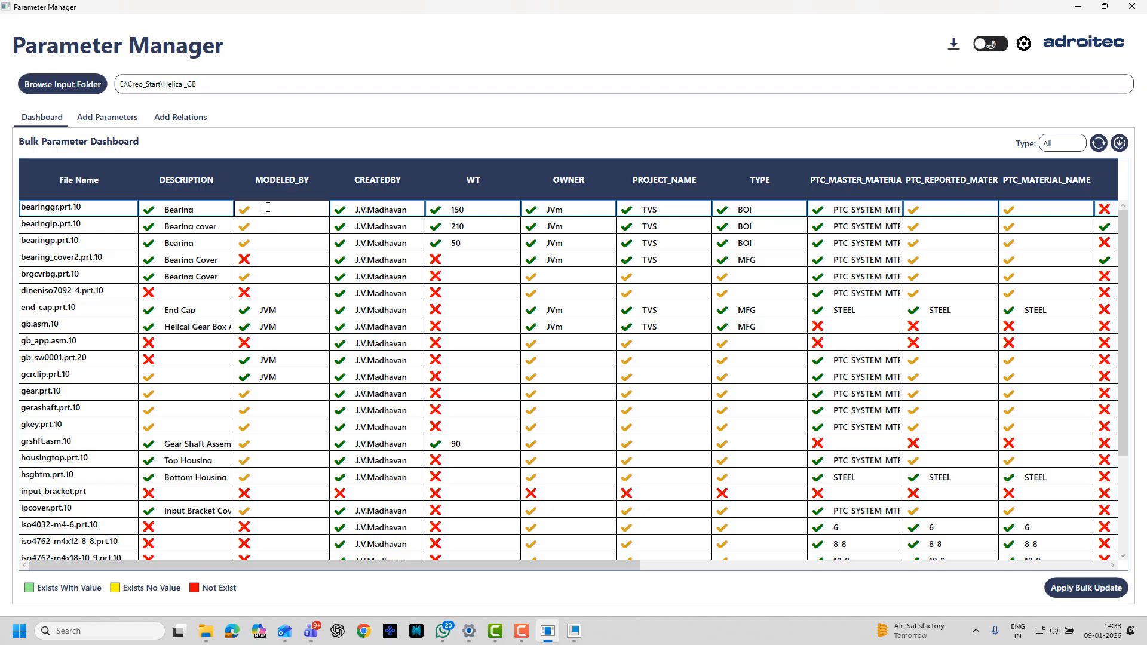
pyautogui.click(257, 264)
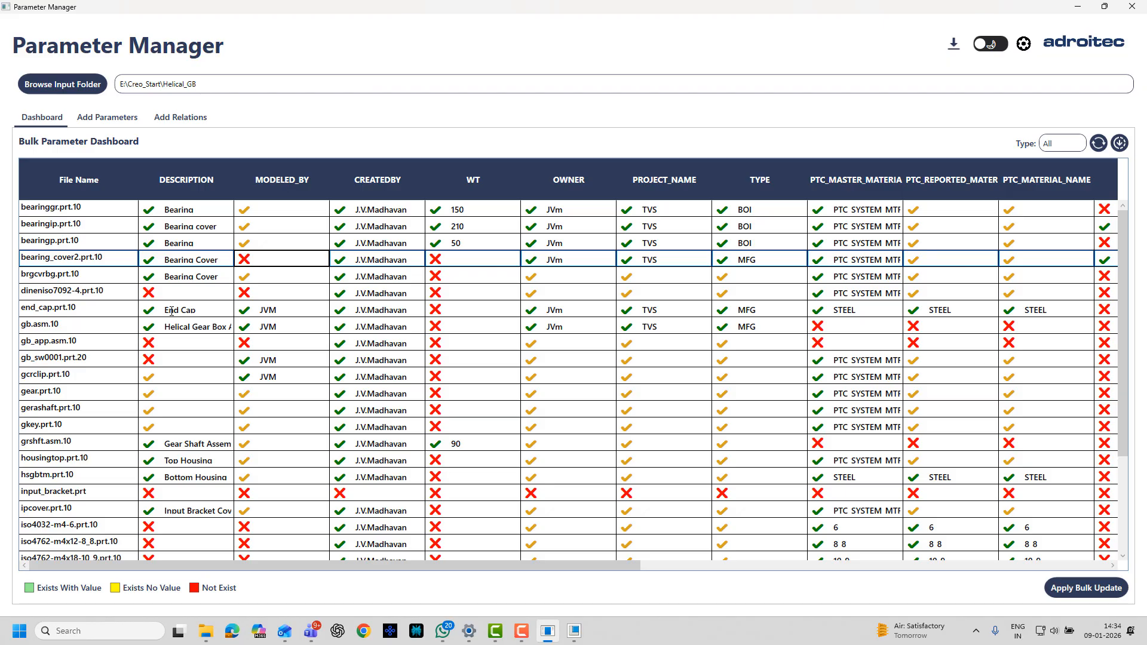
pyautogui.doubleClick(185, 393)
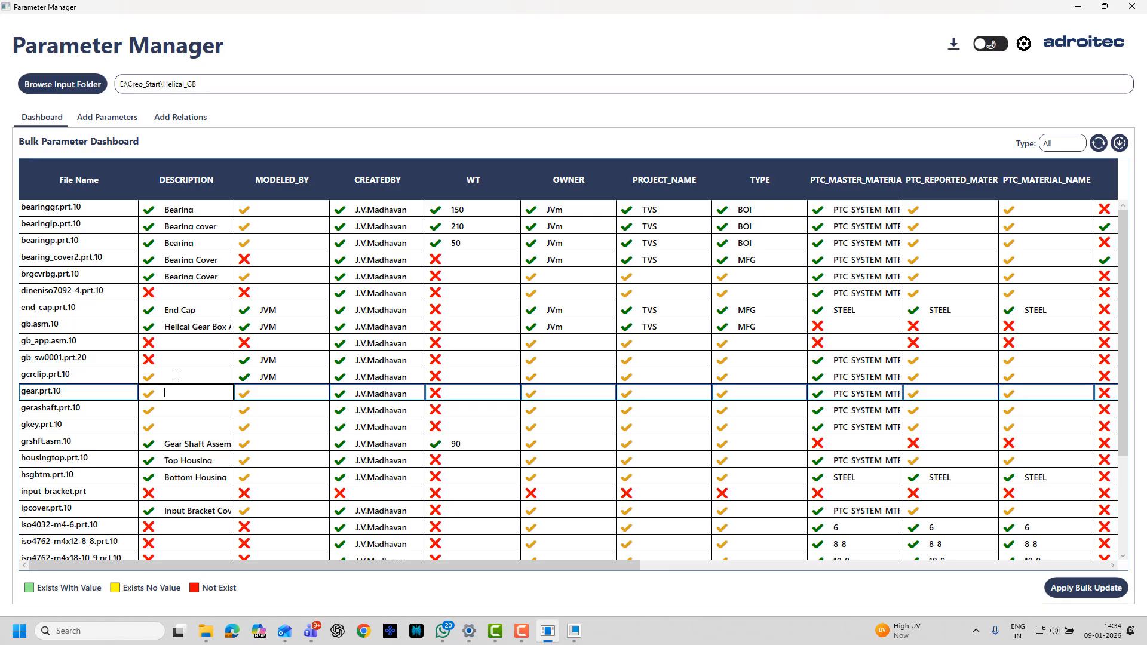
# - Enter the modeller's name in MODELED_BY for end_cap.prt.10, gear.prt.10 and gerashaft.prt.10
pyautogui.doubleClick(269, 310)
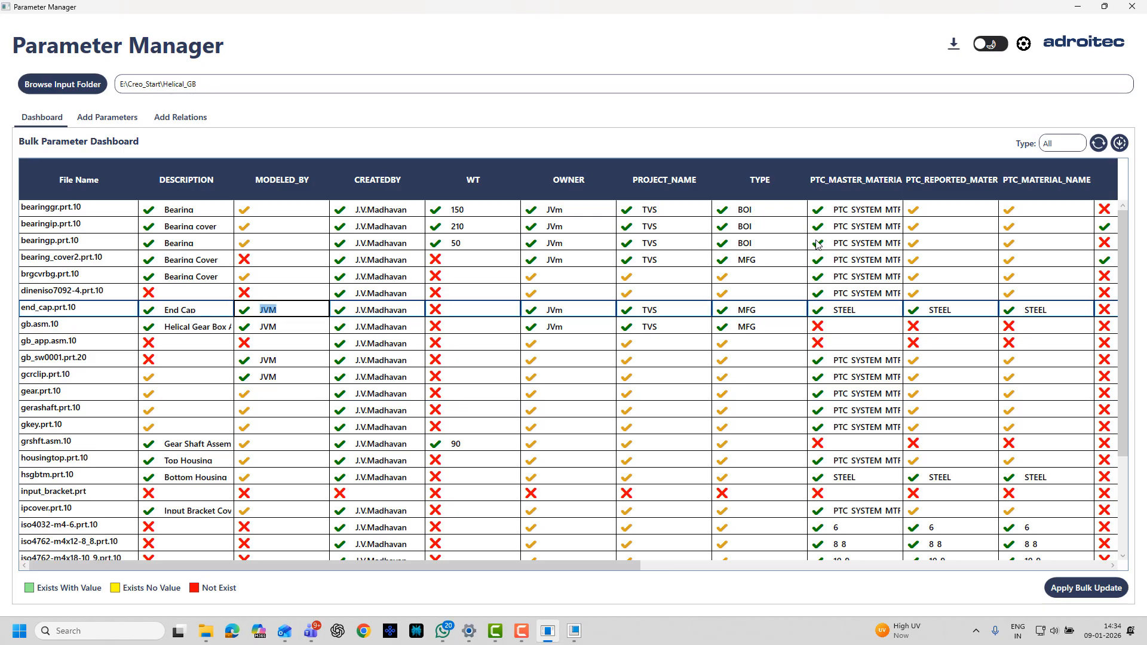
pyautogui.write('Madhavan')
pyautogui.press('Return')
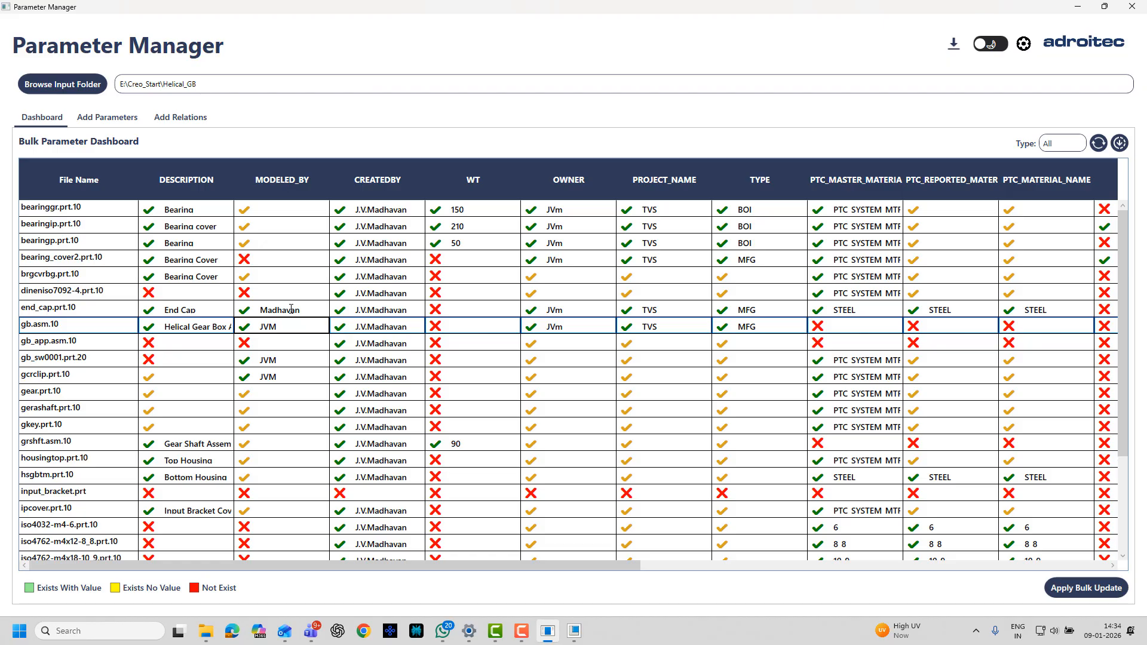
pyautogui.click(280, 393)
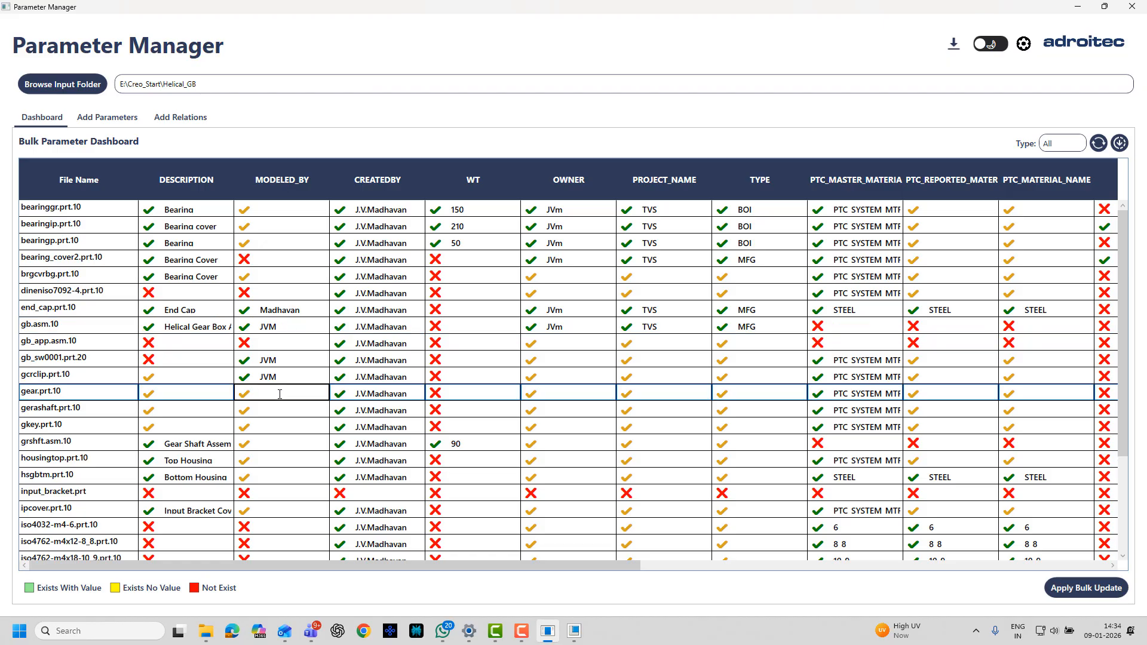
pyautogui.write('Madhavan')
pyautogui.click(294, 411)
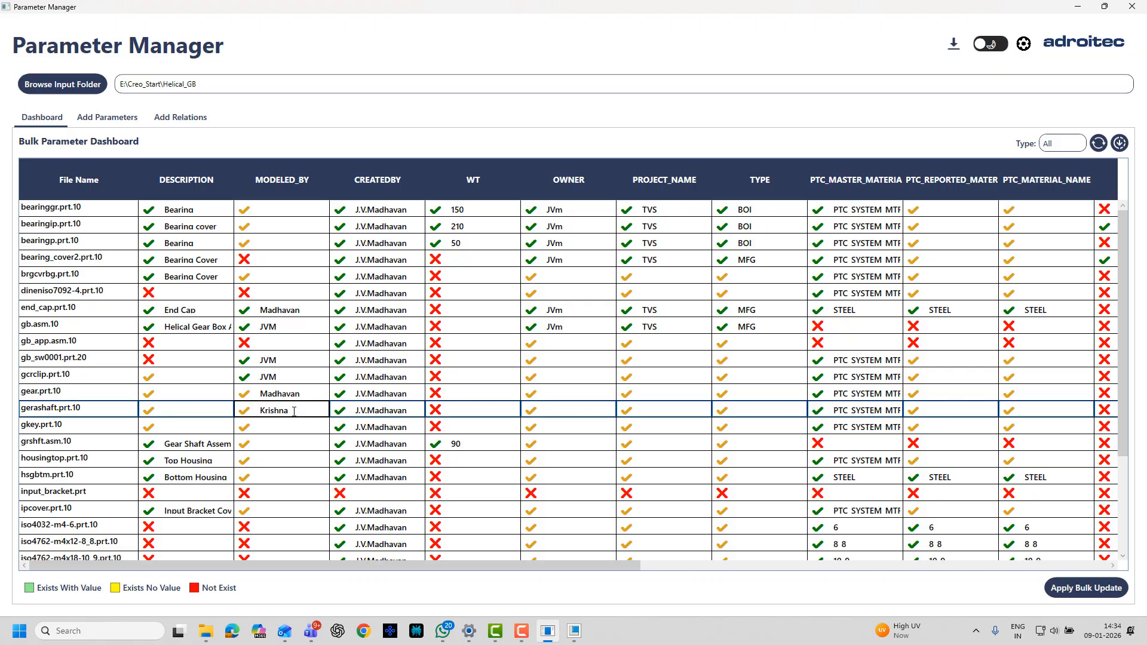
pyautogui.click(270, 342)
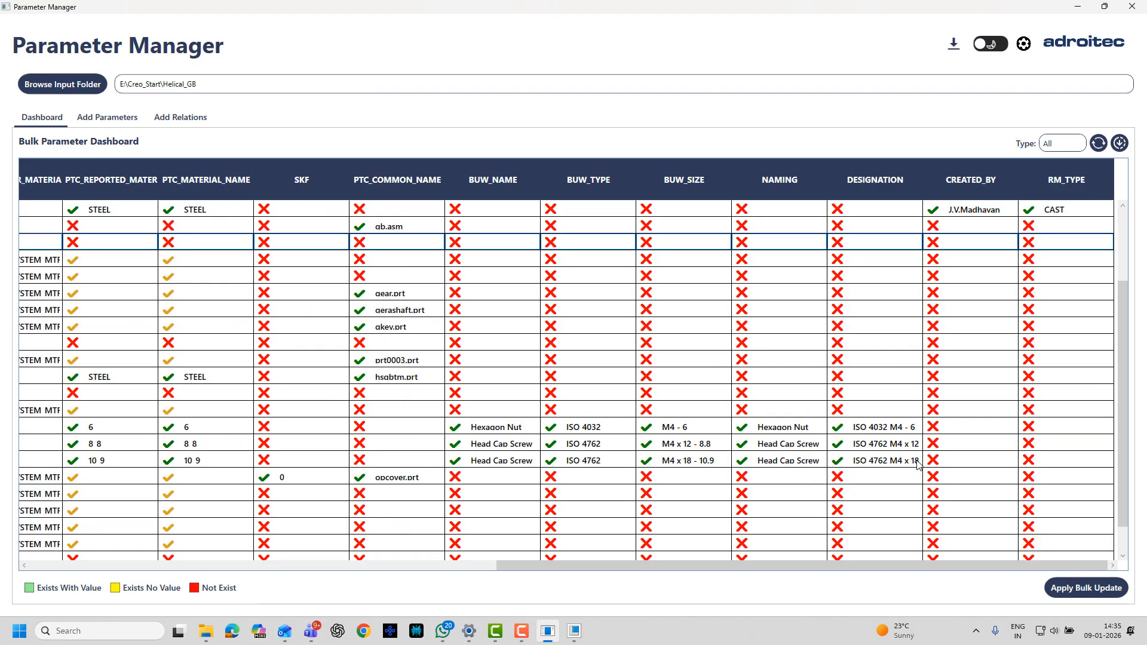
# - Examine the remaining parameter columns through RM_TYPE for all files in the dashboard
pyautogui.scroll(-1, 916, 460)
pyautogui.scroll(1, 918, 463)
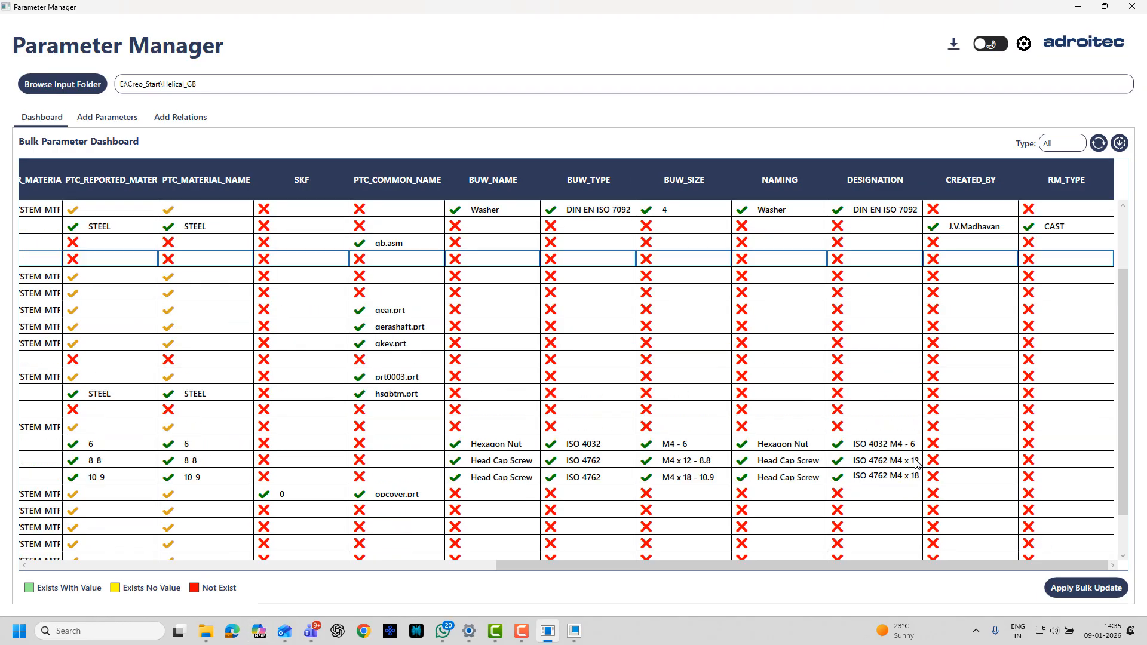
pyautogui.scroll(2, 917, 464)
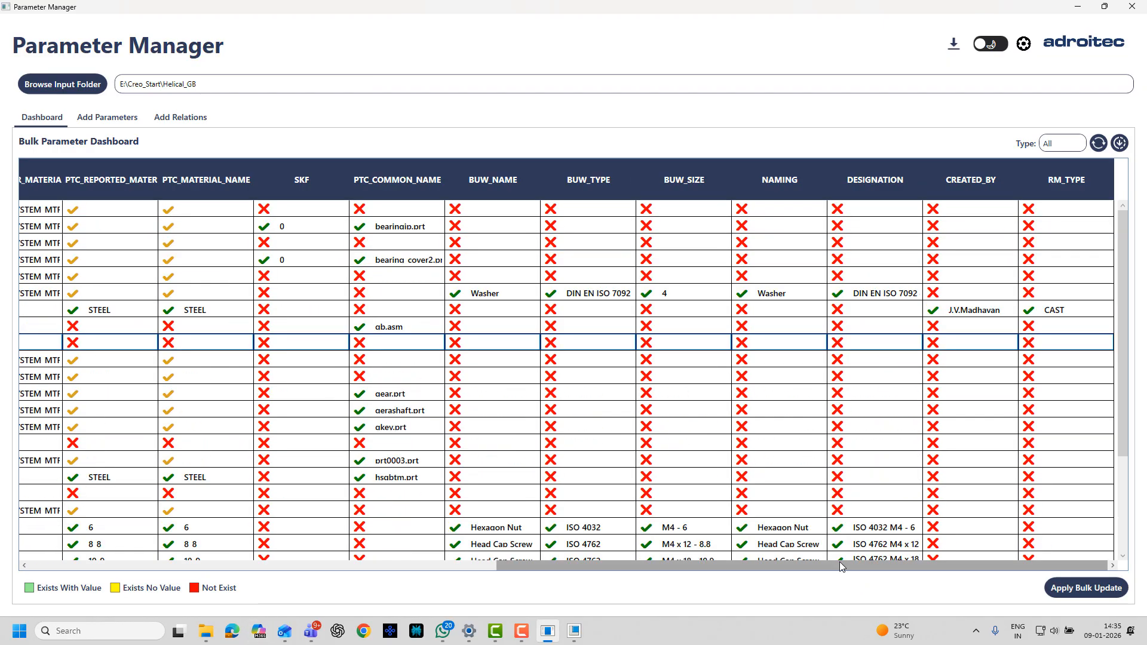
pyautogui.moveTo(840, 564); pyautogui.dragTo(310, 593)
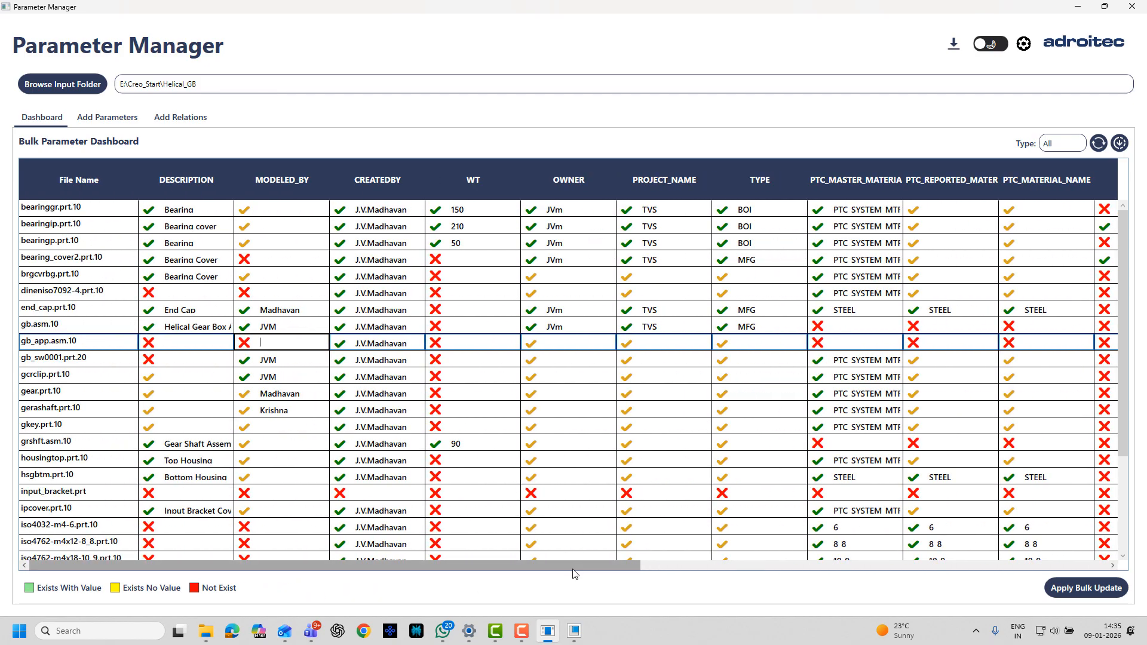
pyautogui.moveTo(576, 564); pyautogui.dragTo(1117, 497)
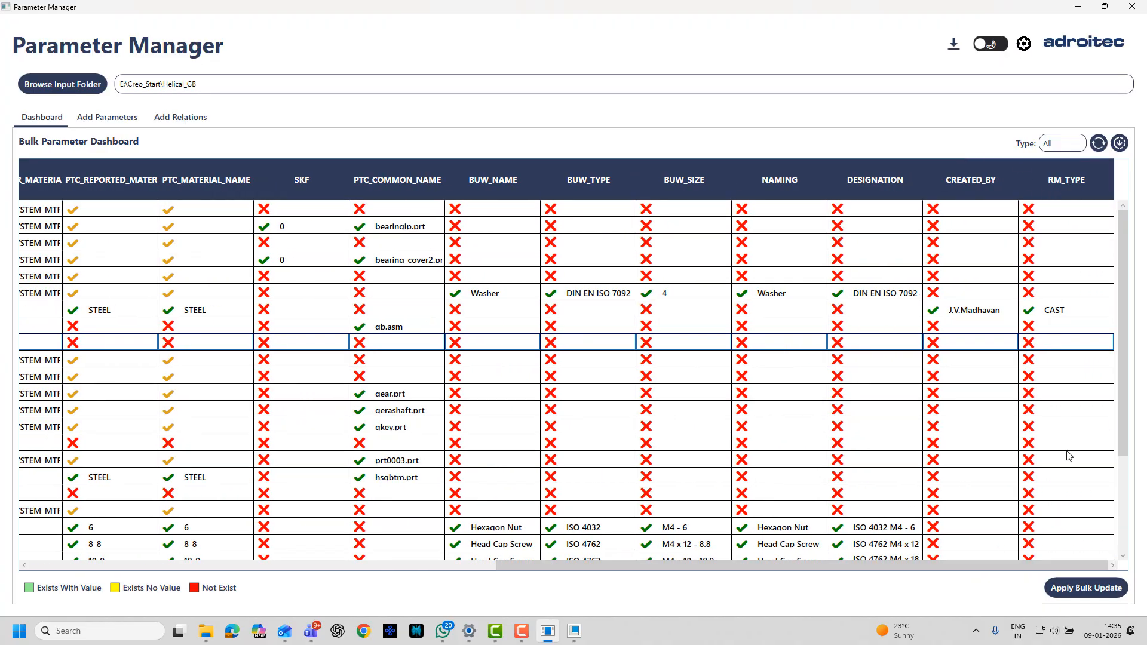
pyautogui.scroll(-2, 1079, 429)
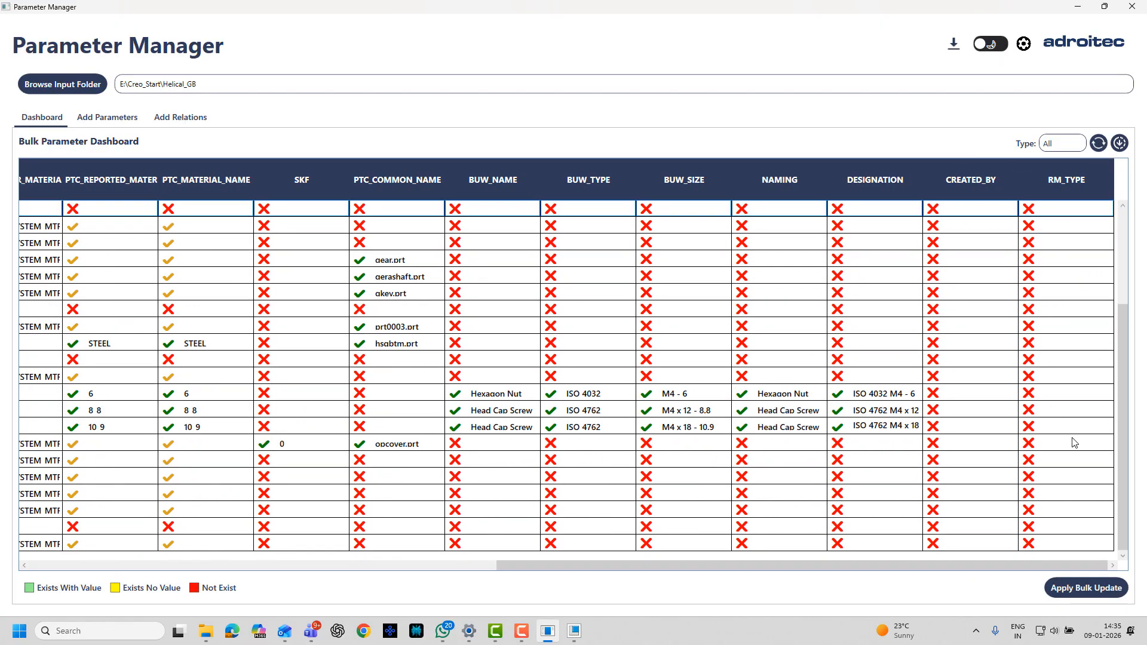
pyautogui.scroll(2, 1071, 443)
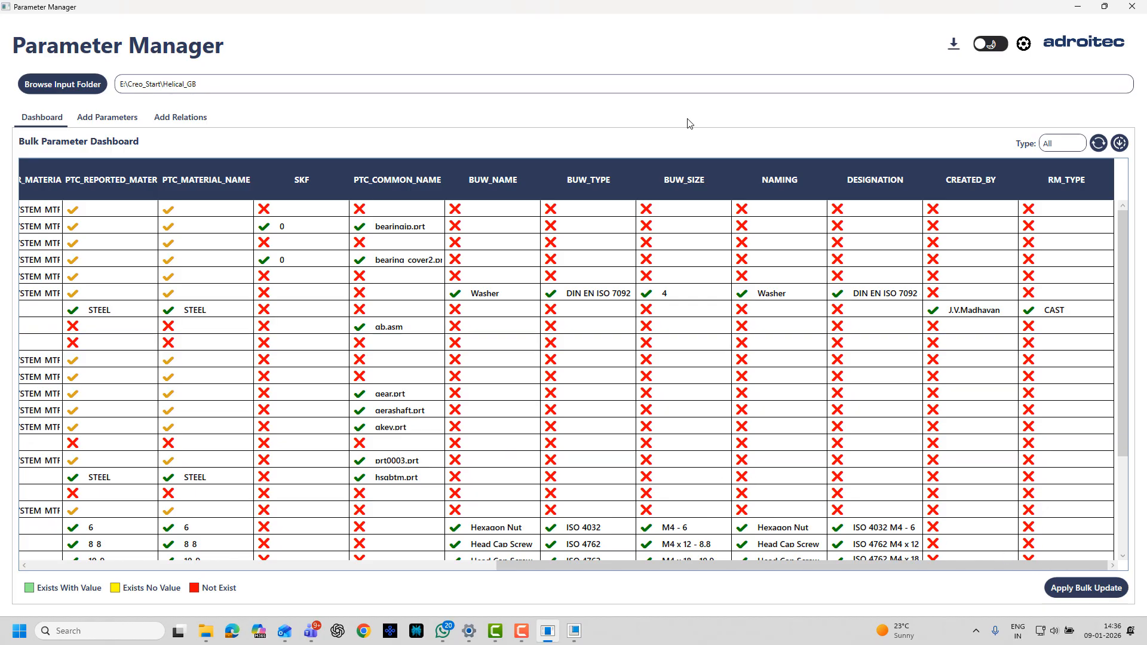
# - Export the dashboard as an Excel workbook named Overview_parameter and open it in a maximized Excel window
pyautogui.click(1122, 144)
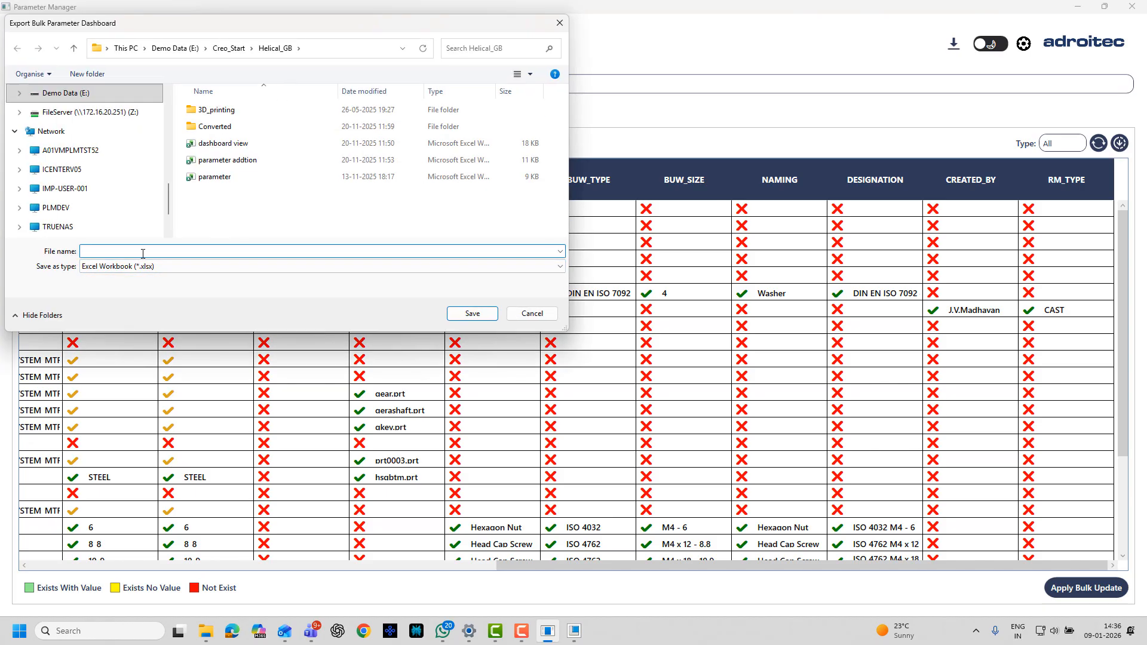
pyautogui.write('Overview_parameter')
pyautogui.press('Return')
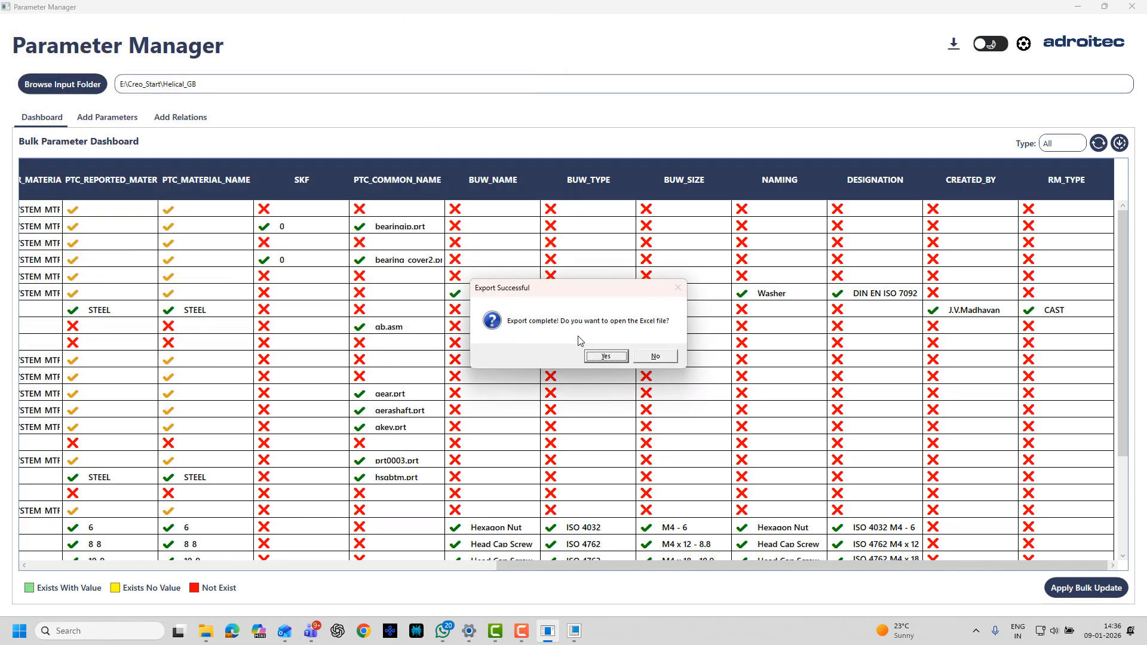
pyautogui.click(604, 357)
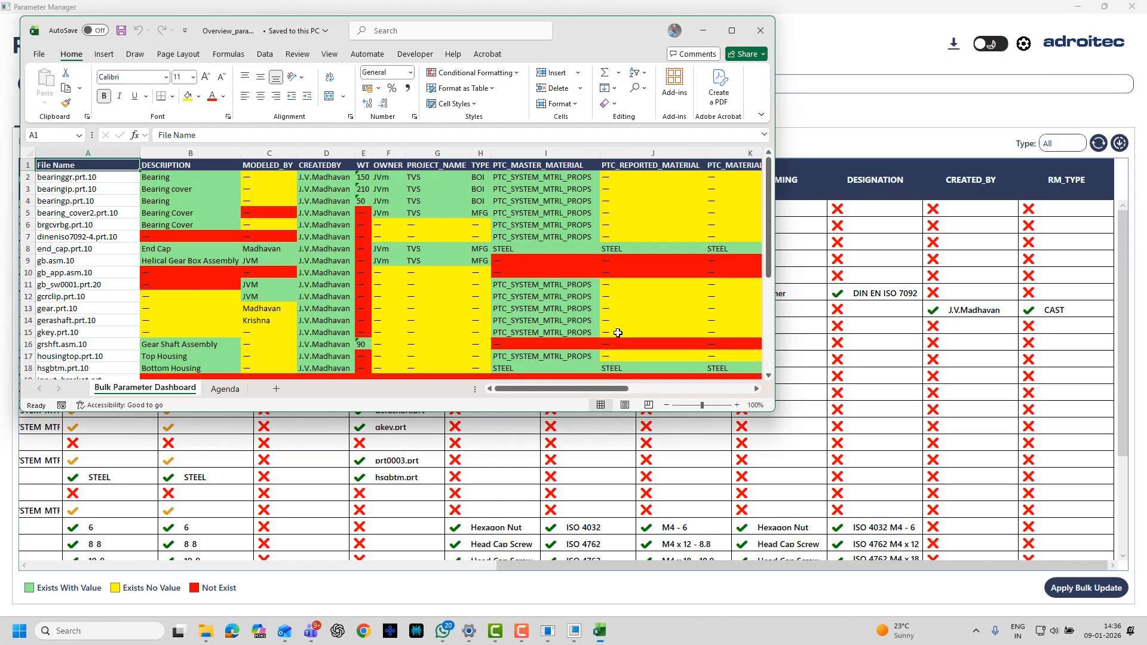
pyautogui.click(731, 31)
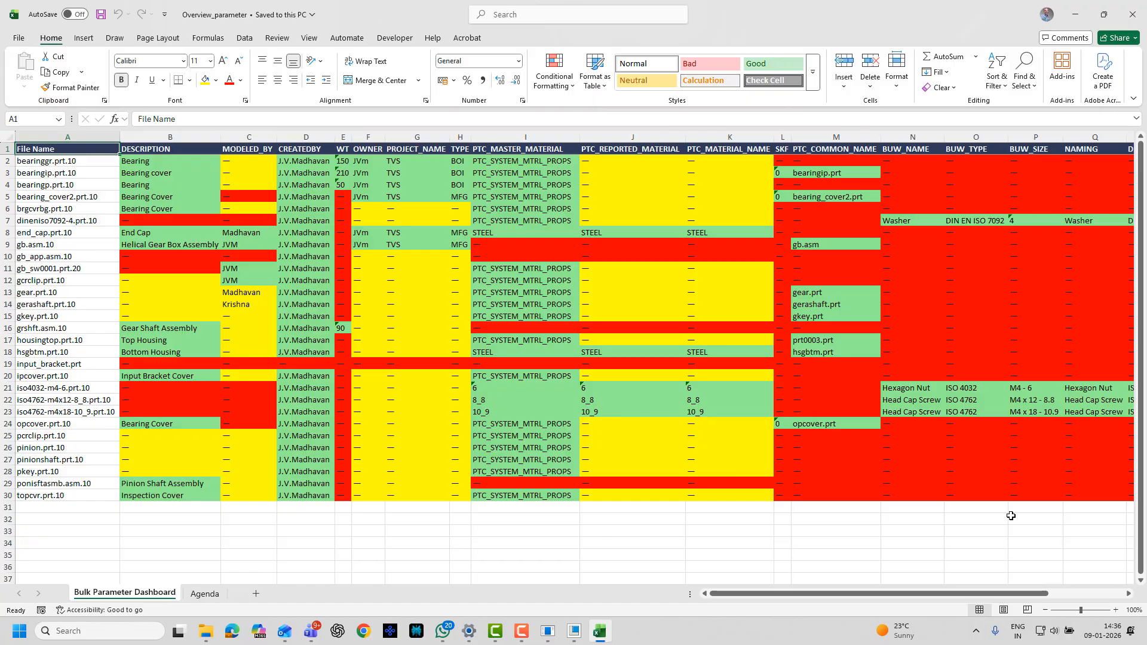
# - Review the exported parameter columns through Error and the color legend on the Agenda sheet, then return to the Bulk Parameter Dashboard sheet
pyautogui.moveTo(771, 594); pyautogui.dragTo(941, 592)
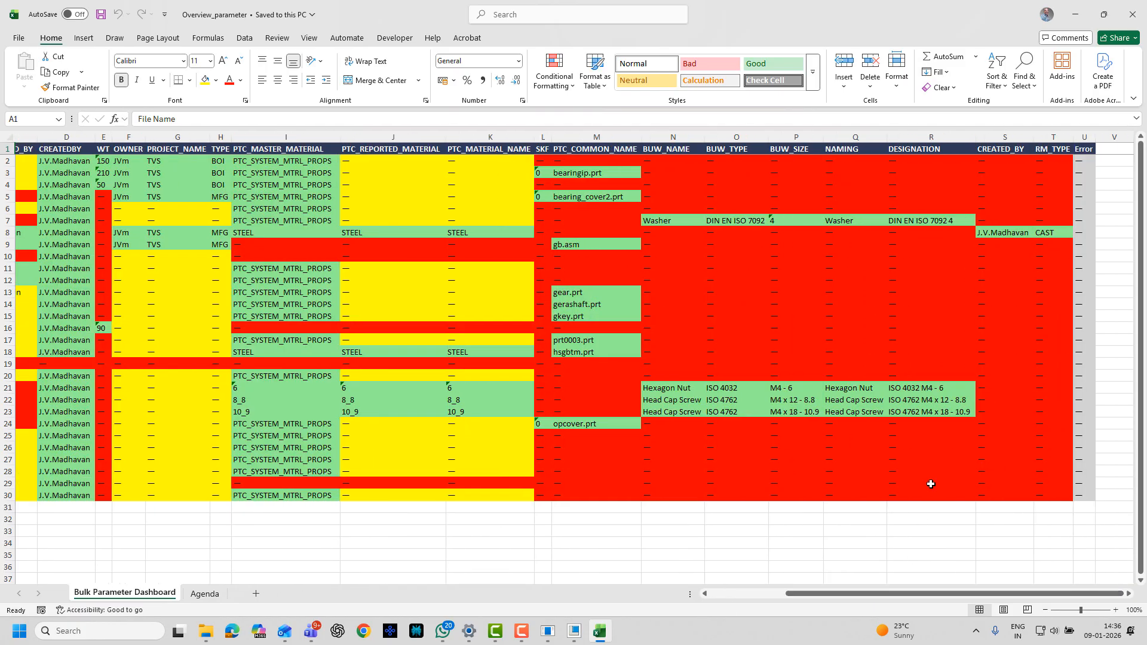
pyautogui.moveTo(1081, 160); pyautogui.dragTo(1078, 500)
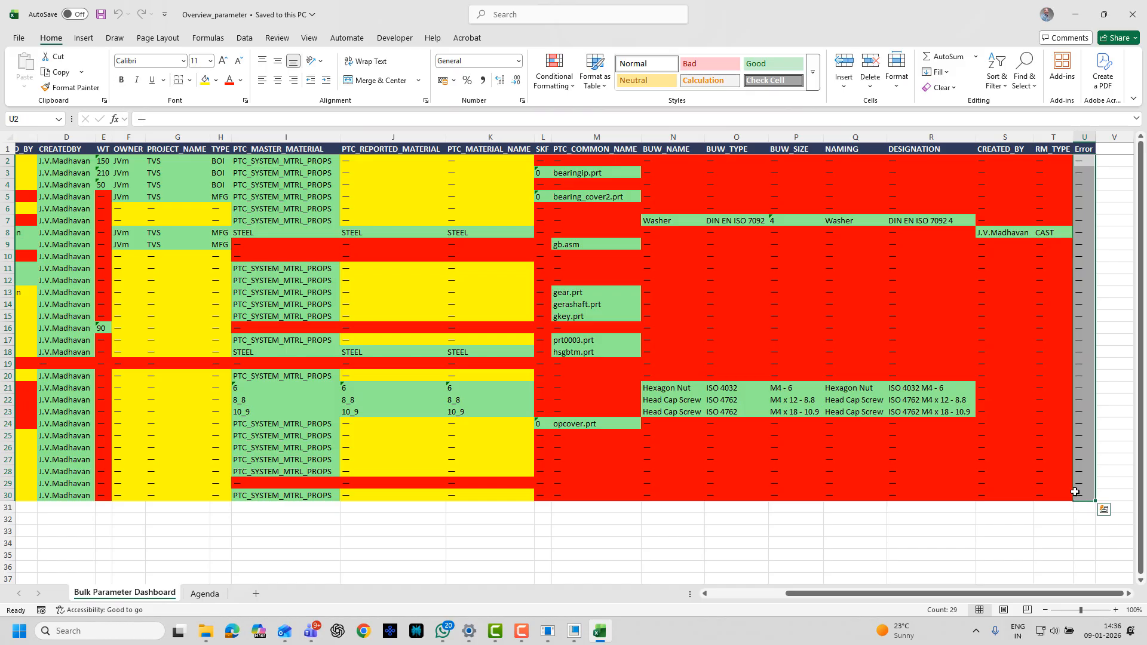
pyautogui.click(207, 594)
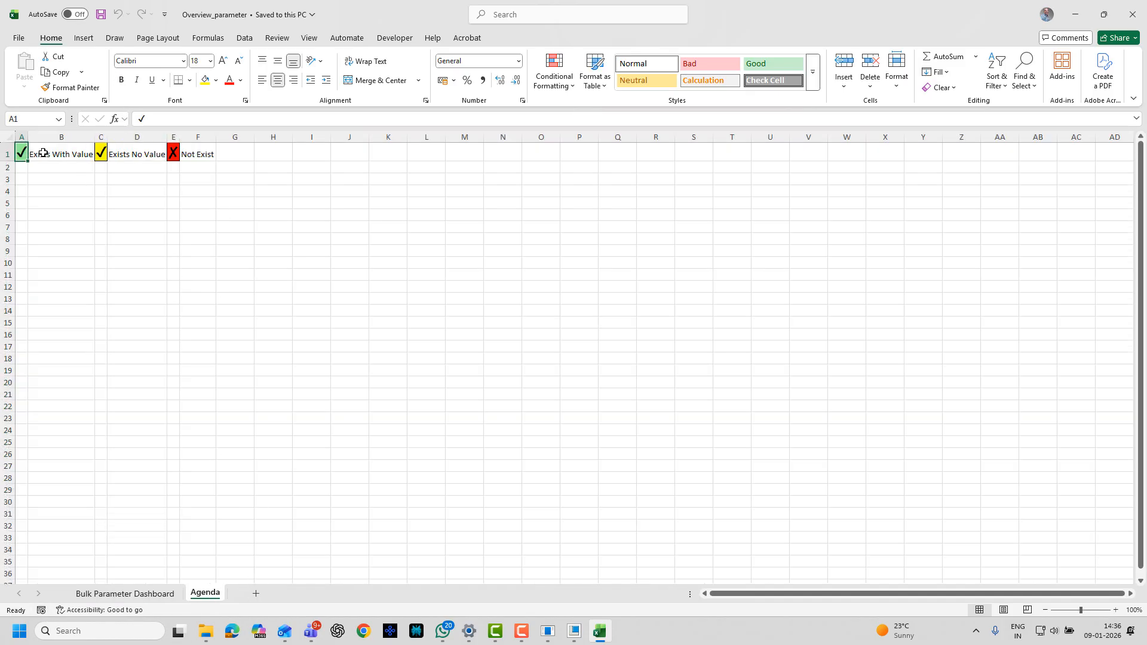
pyautogui.click(124, 593)
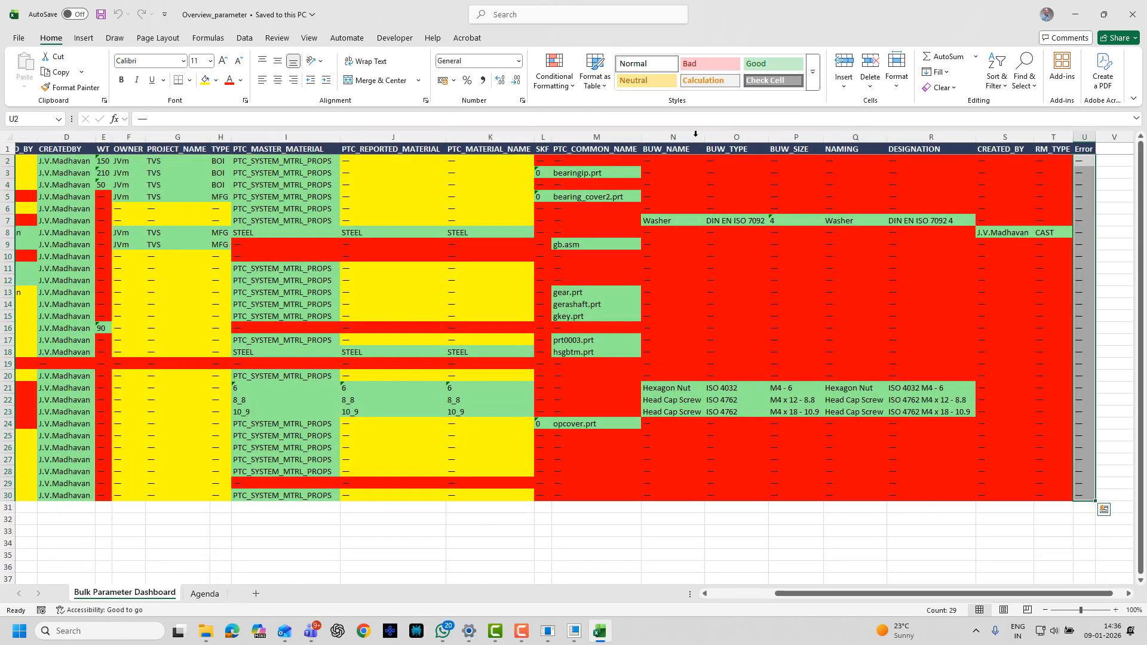
# - Switch back to Parameter Manager and add two new parameter columns in the Add Parameters view
pyautogui.click(1078, 14)
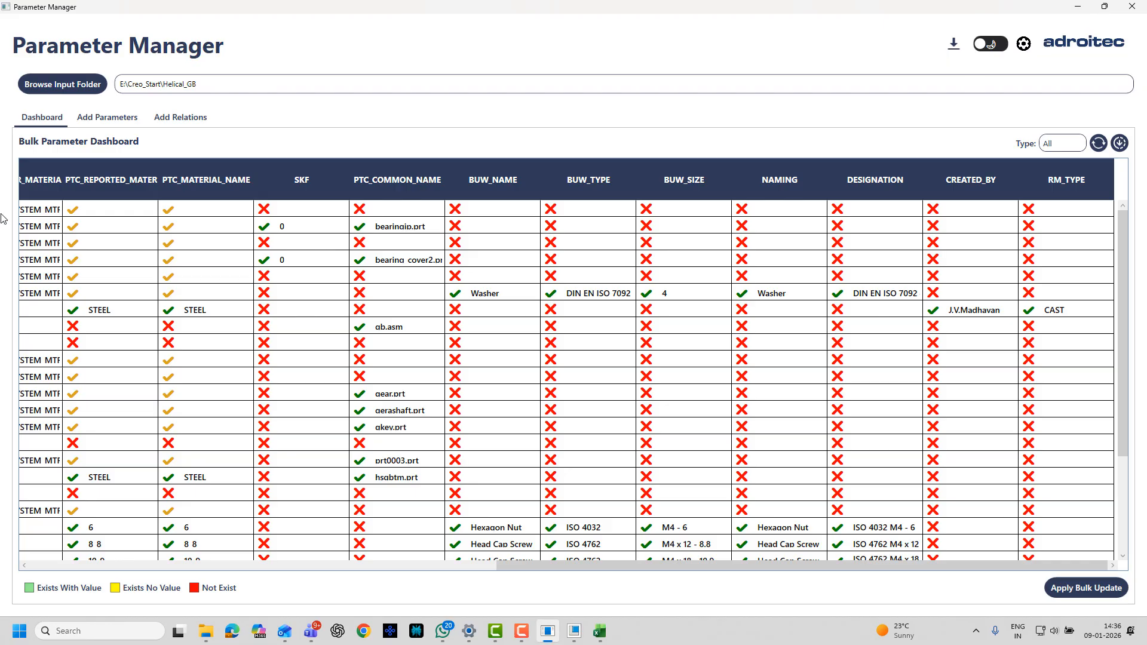
pyautogui.click(92, 119)
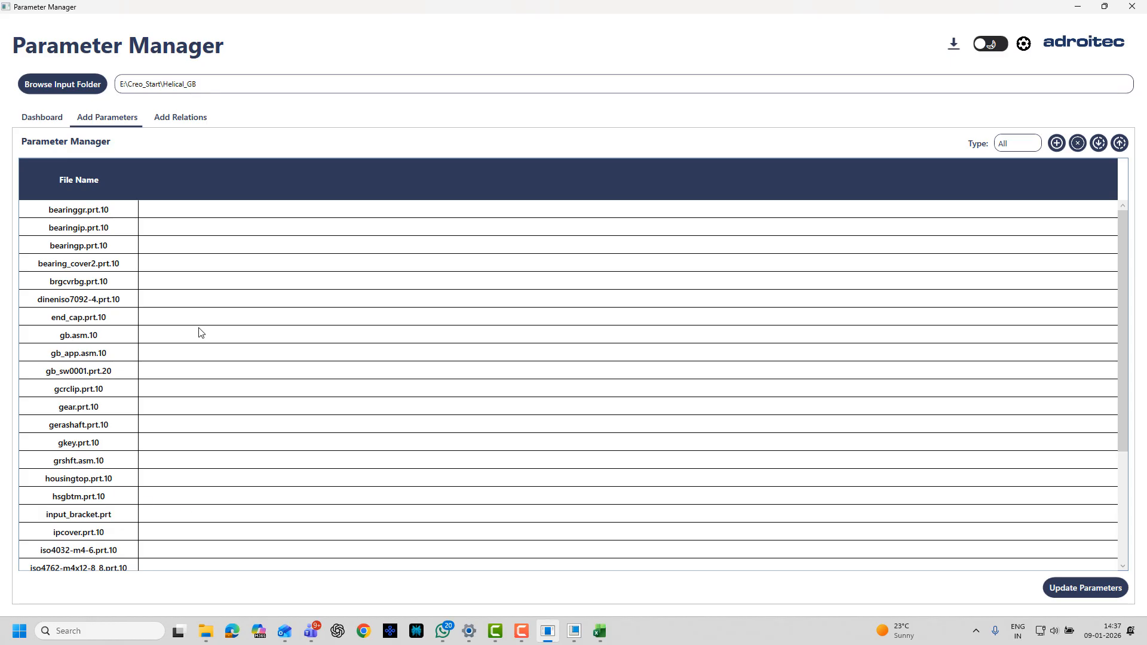
pyautogui.click(1057, 144)
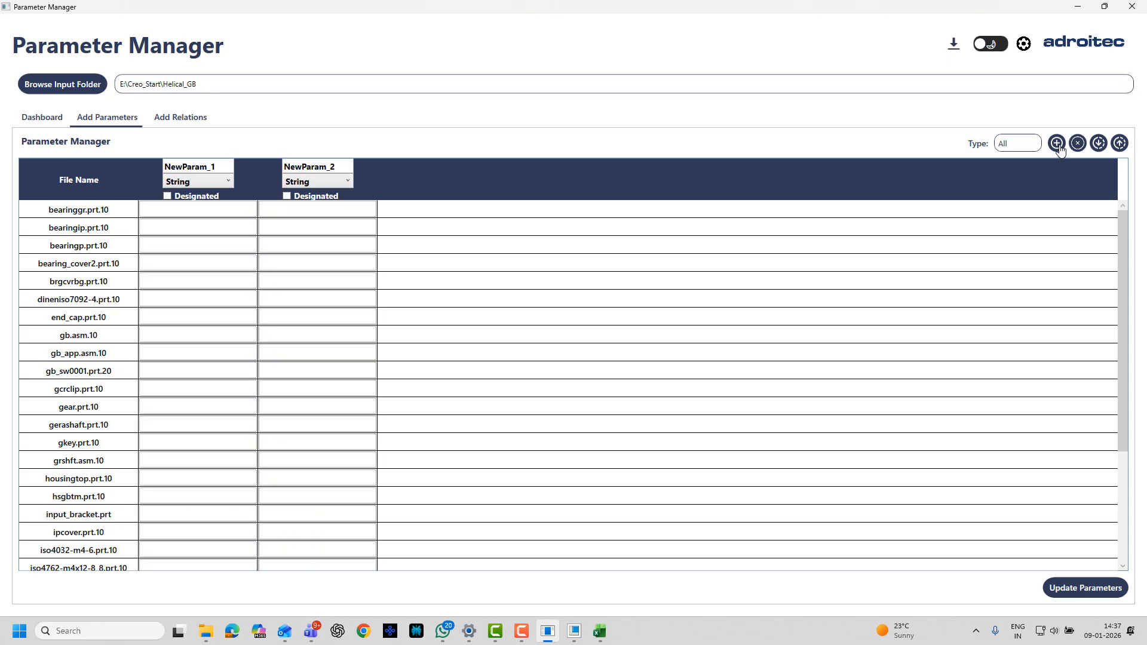
pyautogui.click(1057, 144)
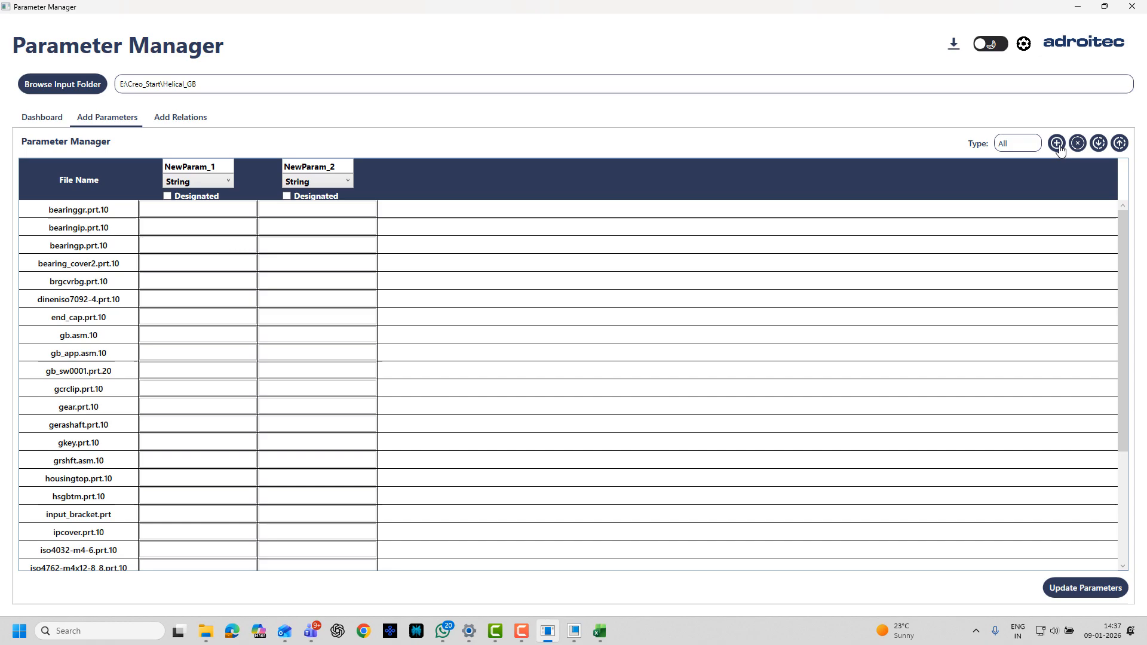
# - Name the two new parameters mfg_type and ven_code
pyautogui.doubleClick(196, 167)
pyautogui.click(196, 166)
pyautogui.moveTo(224, 166); pyautogui.dragTo(142, 172)
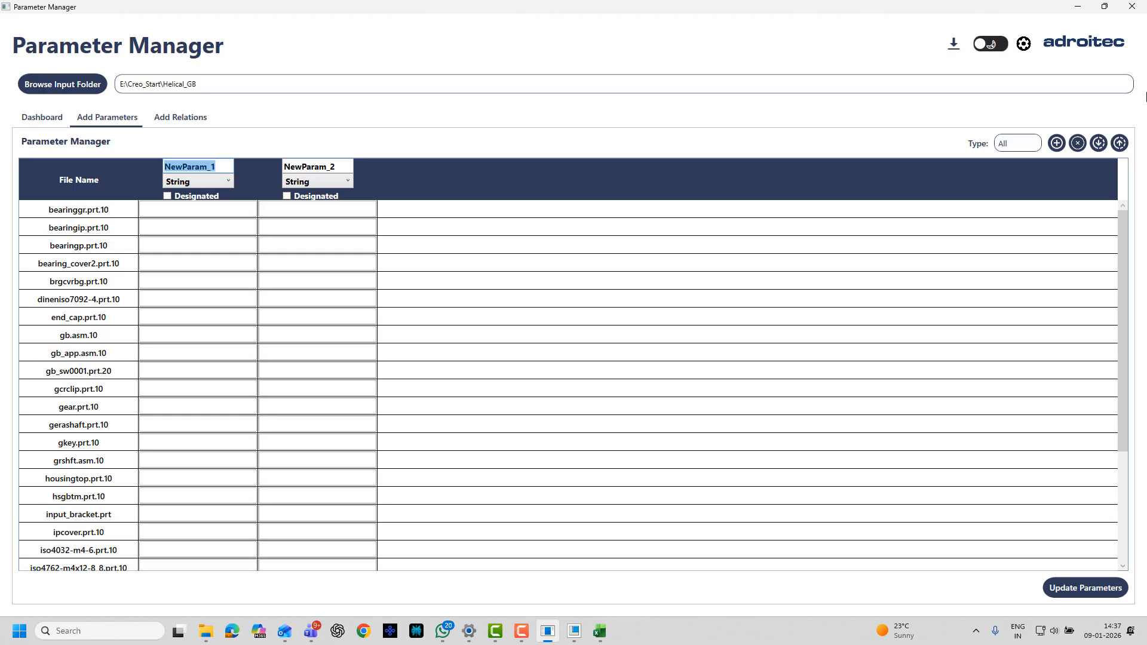
pyautogui.write('mfg_type')
pyautogui.click(332, 166)
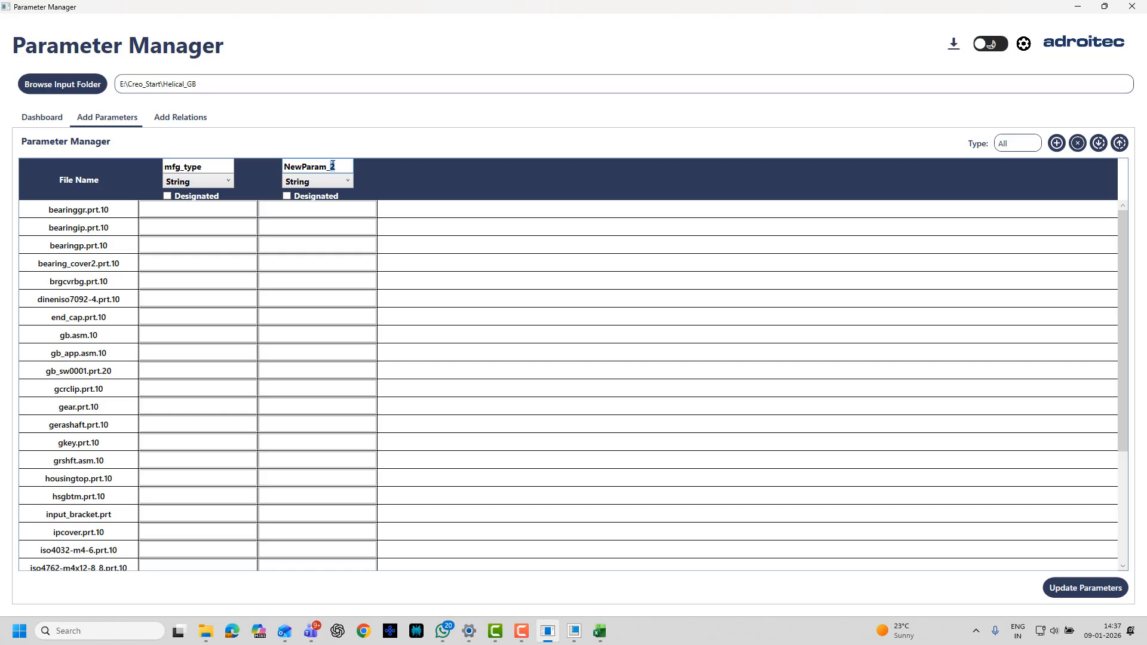
pyautogui.moveTo(344, 165); pyautogui.dragTo(273, 166)
pyautogui.write('ven_code')
# - Keep String as the data type for mfg_type and ven_code and mark both parameters as Designated
pyautogui.click(223, 184)
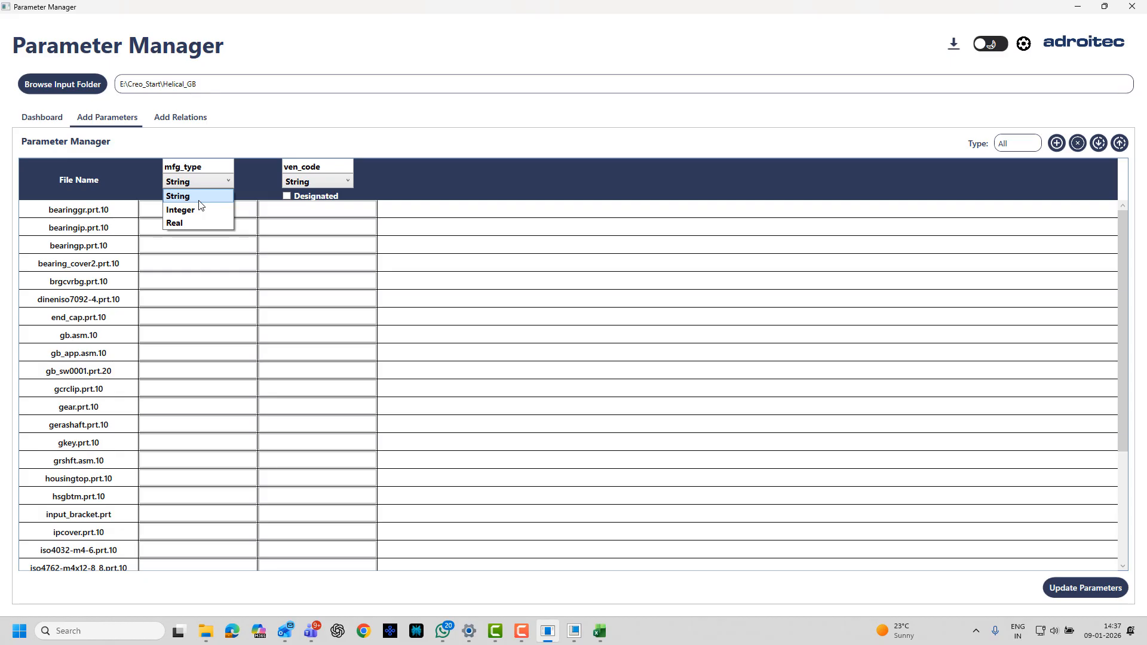
pyautogui.click(341, 125)
pyautogui.click(317, 183)
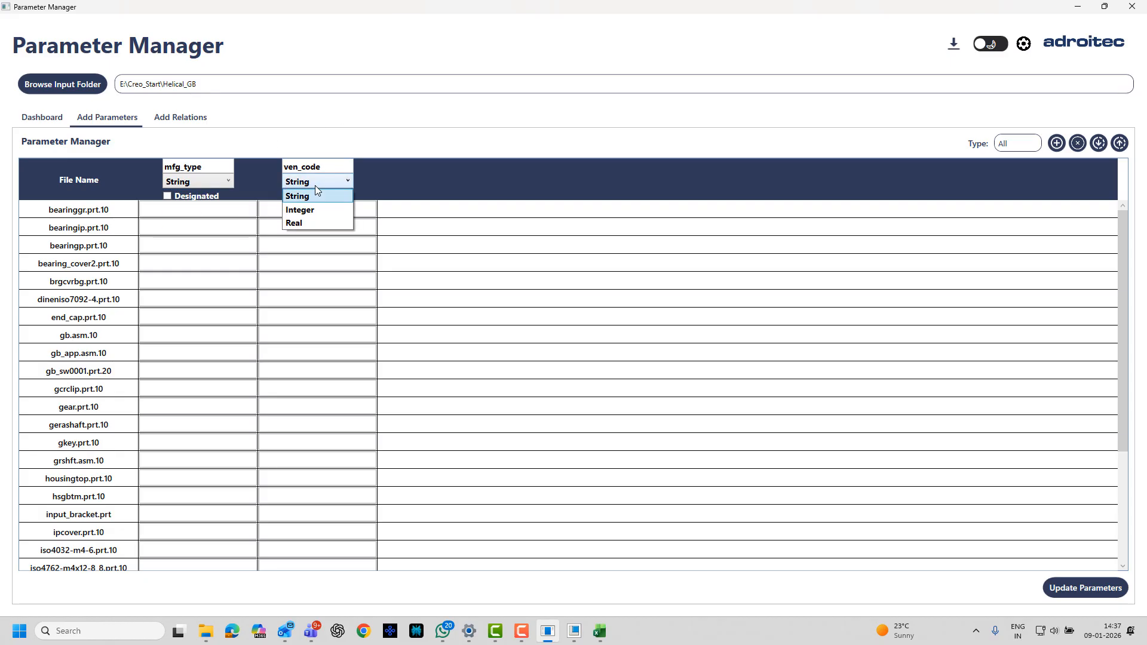
pyautogui.click(311, 196)
pyautogui.click(167, 196)
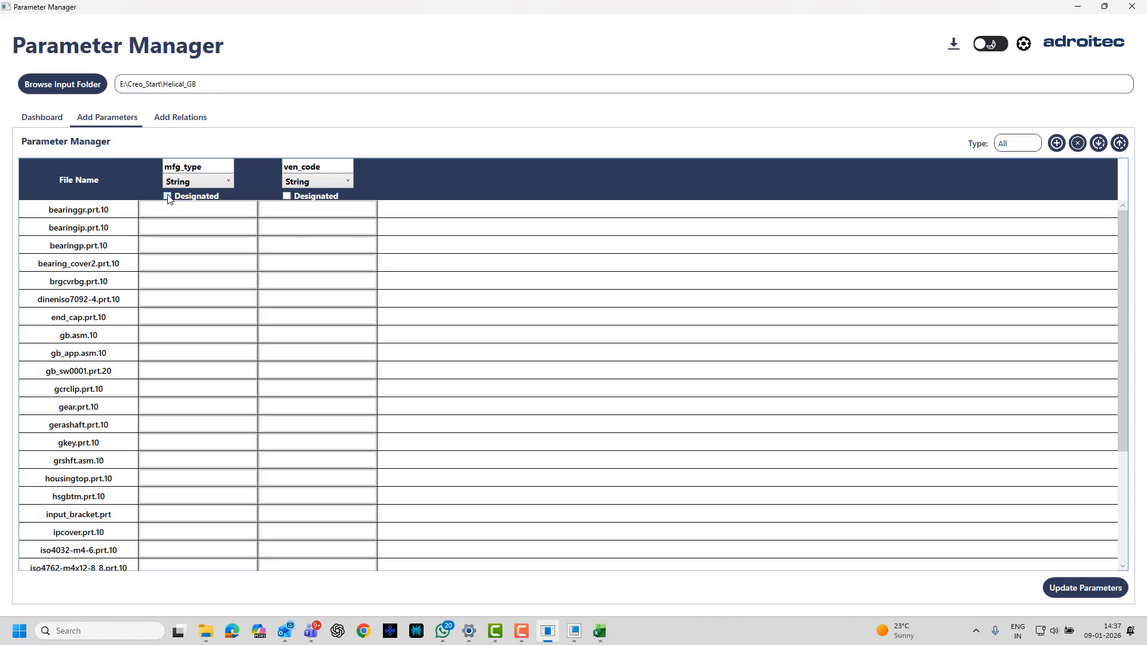
pyautogui.click(287, 196)
# - Enter mfg_type BOI and ven_code 4587 for bearinggr.prt.10 and bearingip.prt.10
pyautogui.click(206, 208)
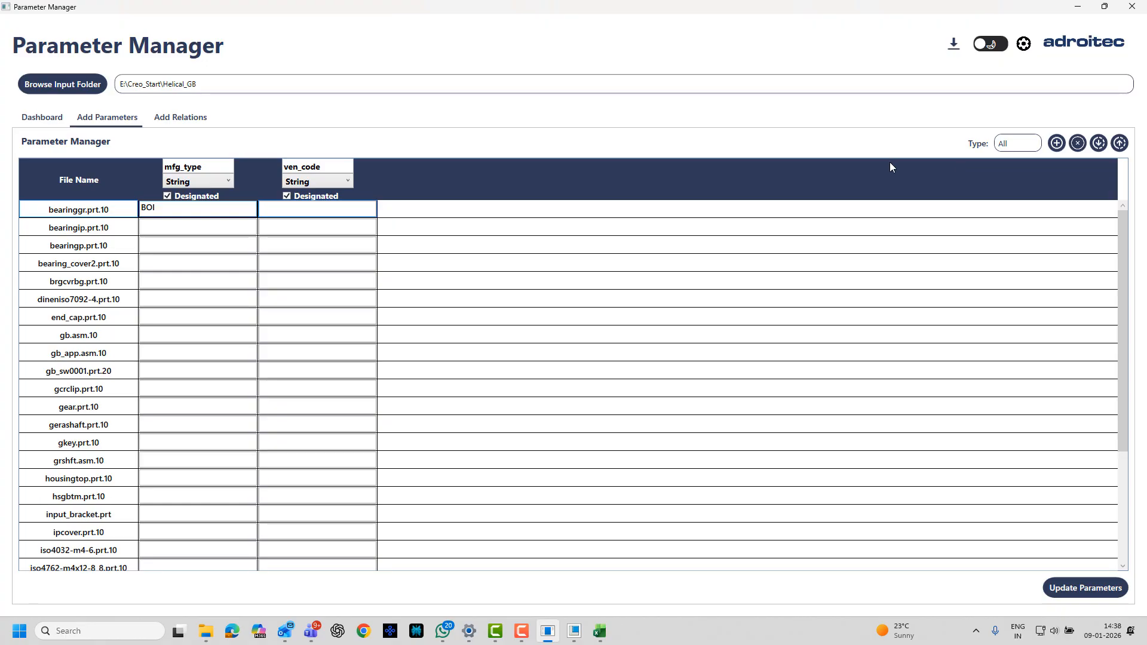
pyautogui.click(203, 221)
pyautogui.write('BOI')
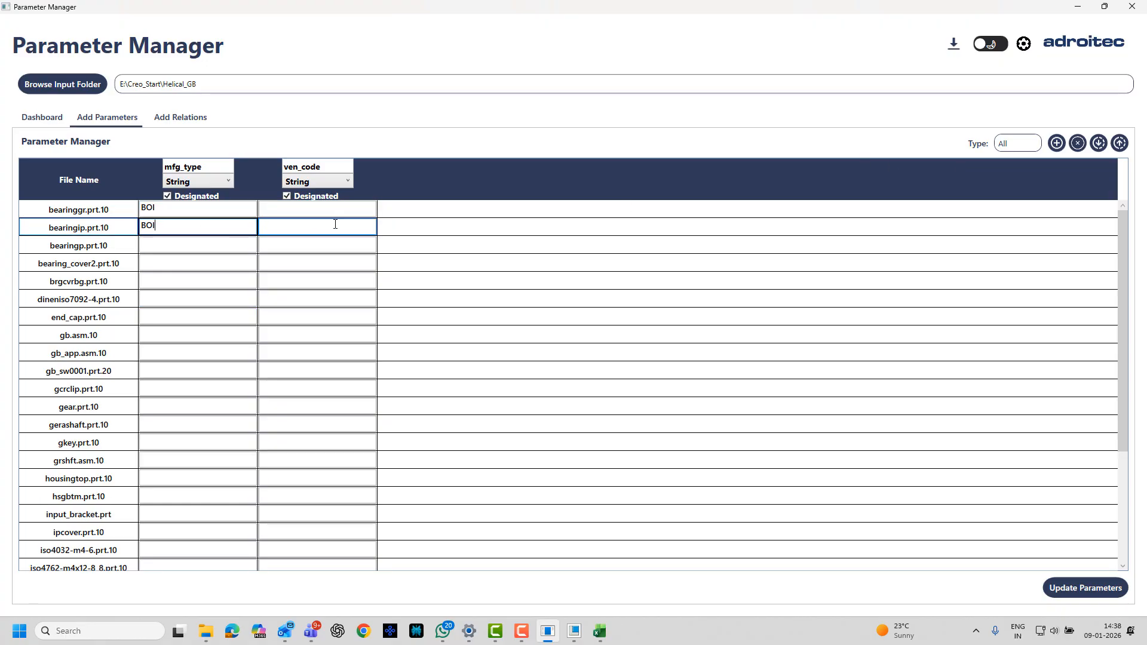
pyautogui.click(362, 209)
pyautogui.write('4587')
pyautogui.press('Return')
pyautogui.press('Return')
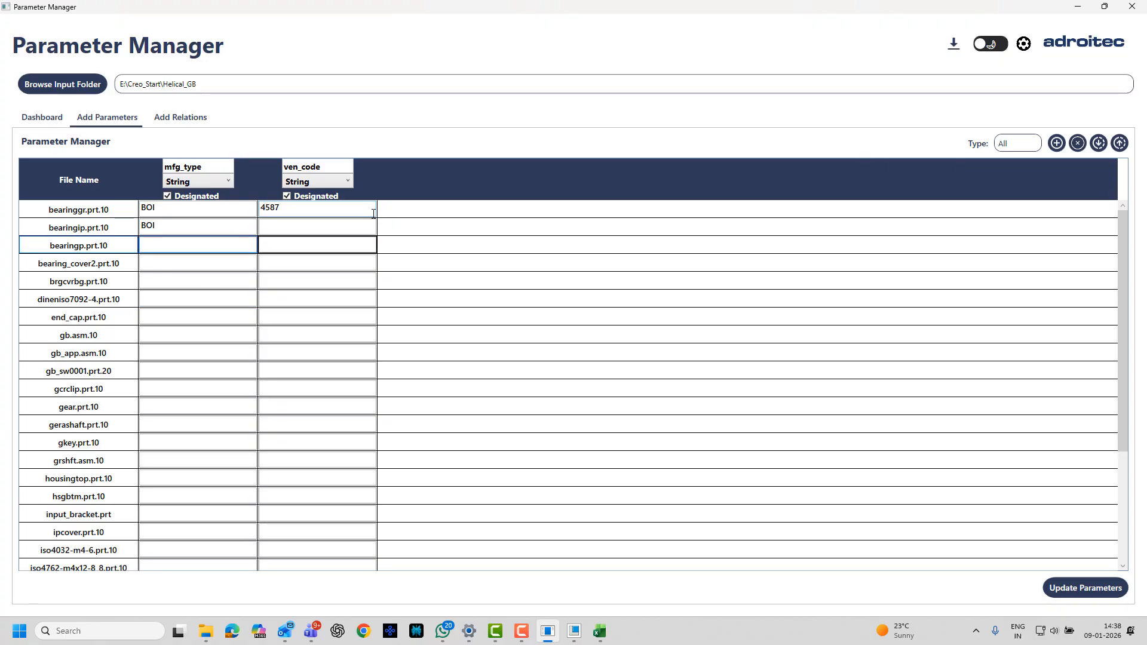
pyautogui.click(315, 228)
pyautogui.write('4587')
pyautogui.click(365, 297)
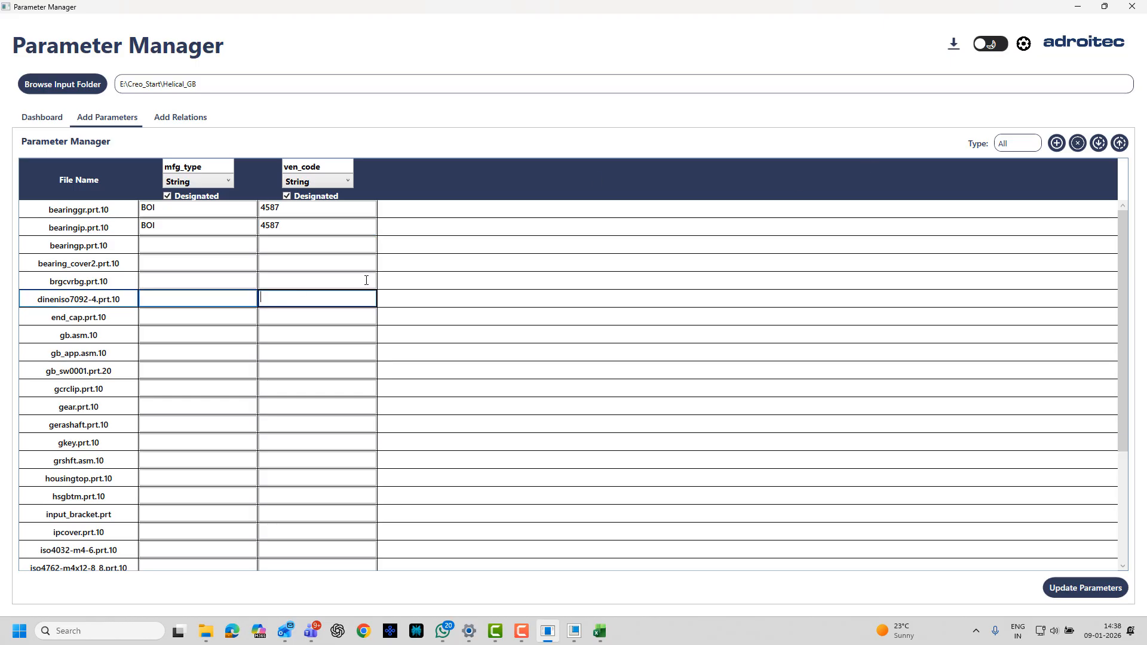
# - Export the parameter values as an Excel workbook named parameter update in the Helical_GB folder and open it
pyautogui.scroll(-3, 283, 410)
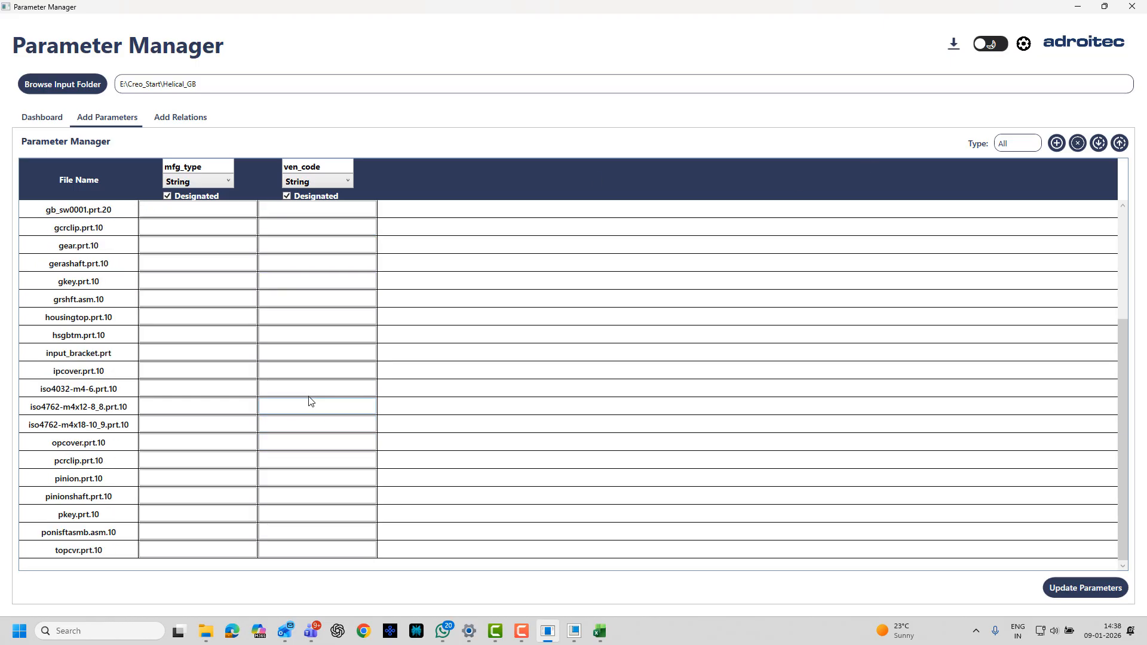
pyautogui.scroll(3, 310, 401)
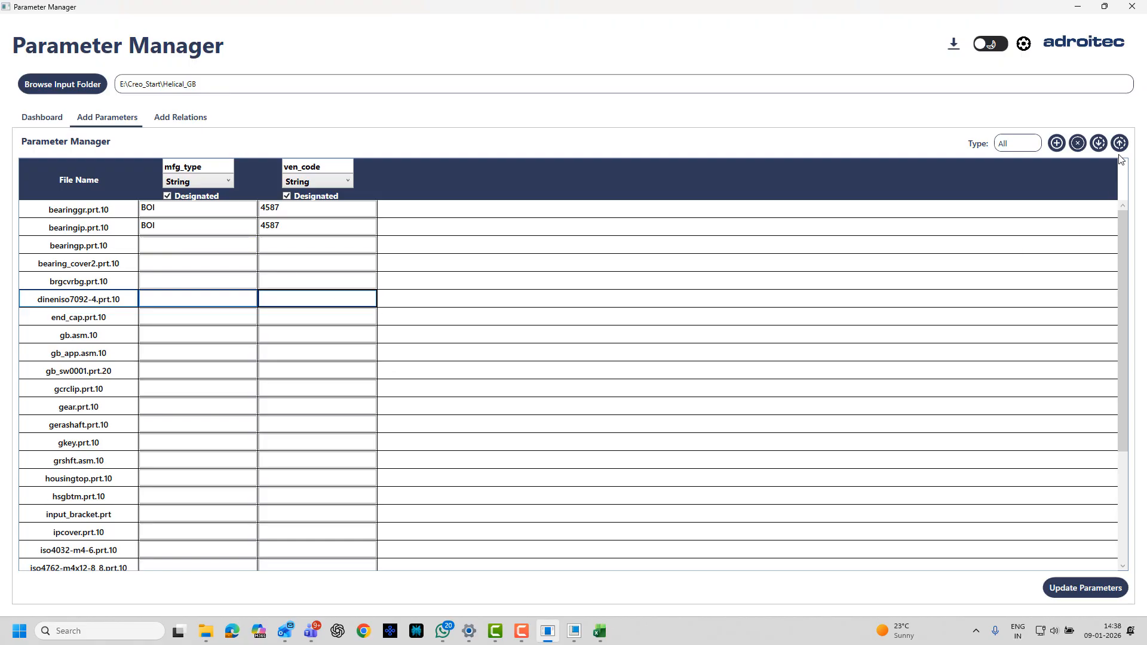
pyautogui.click(1099, 144)
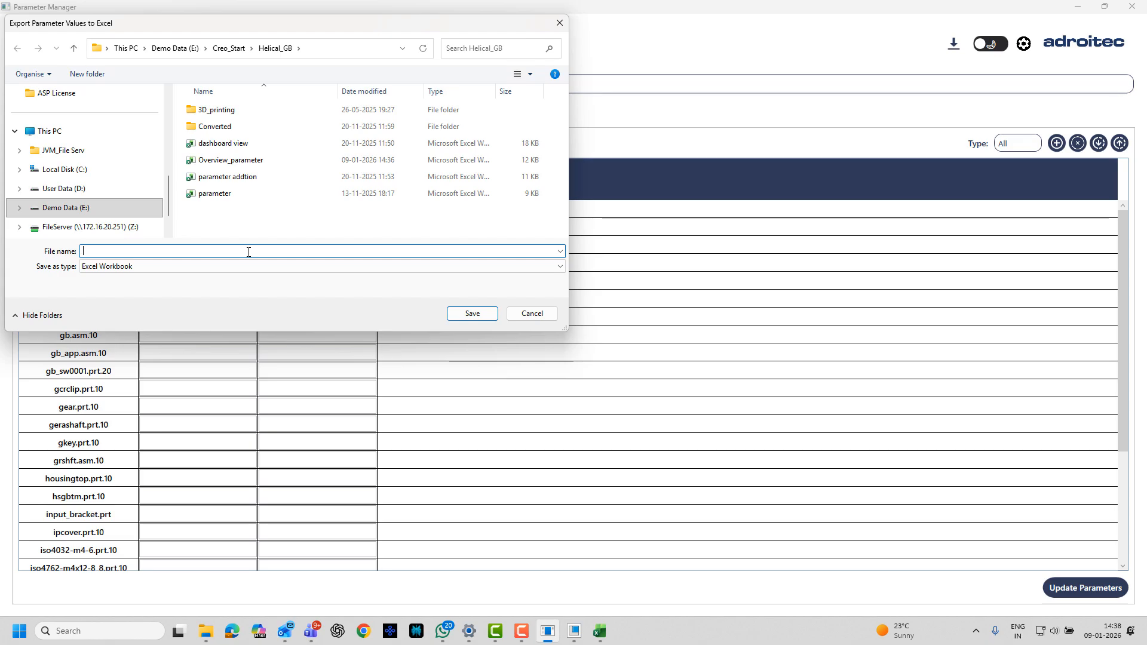
pyautogui.write('pa')
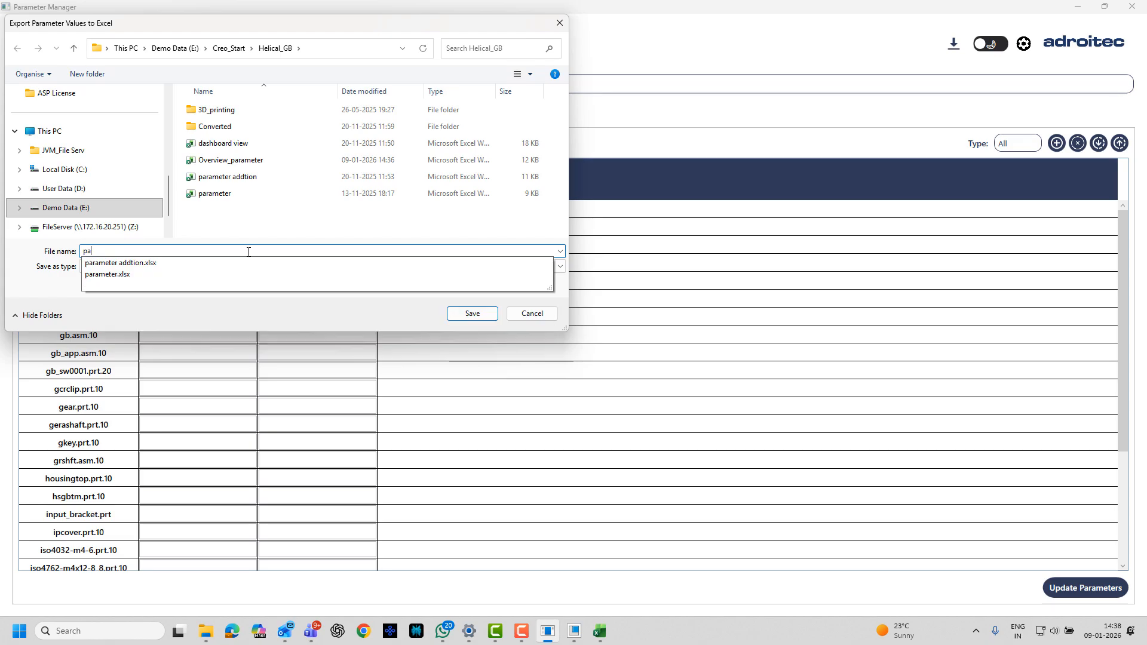
pyautogui.write('rameter ')
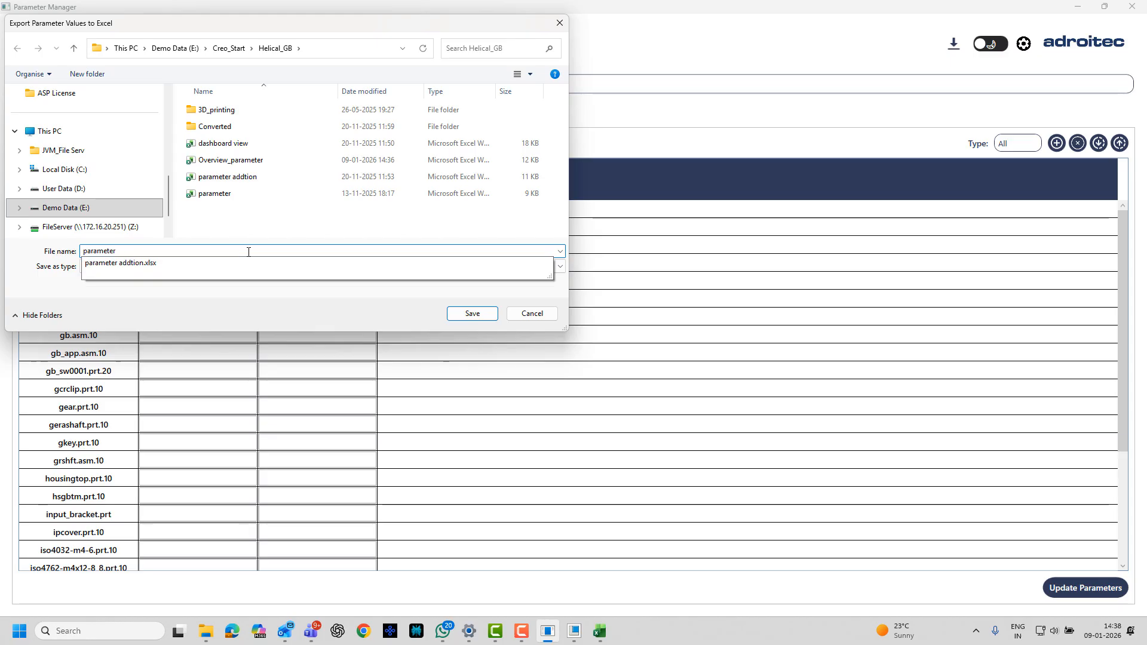
pyautogui.write('updated')
pyautogui.press('Return')
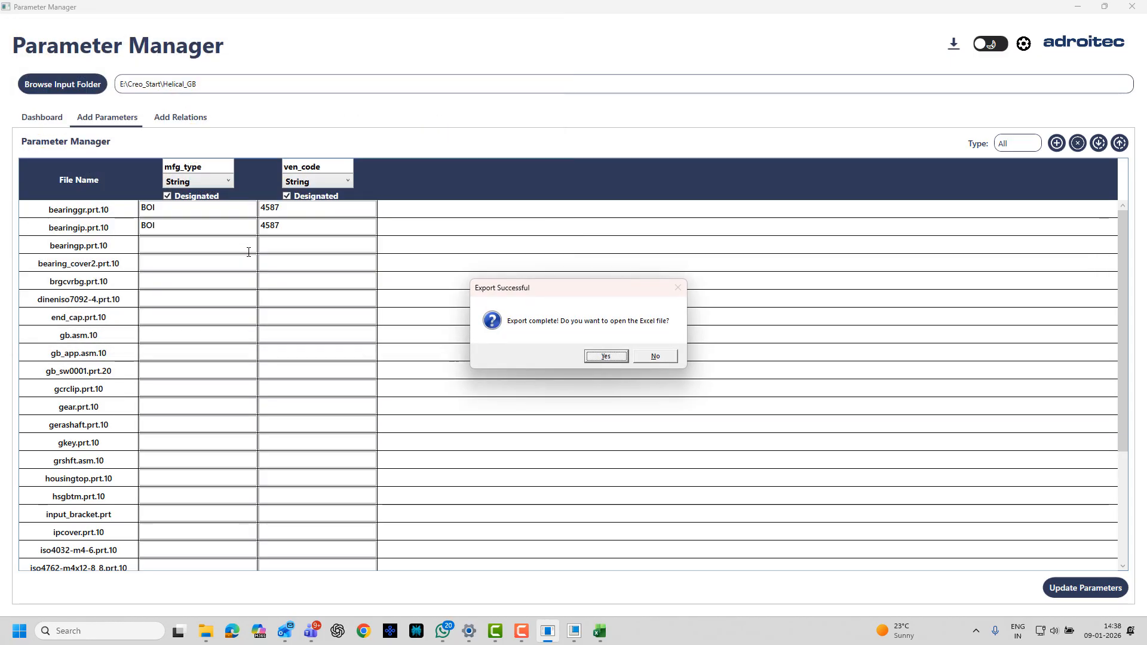
pyautogui.click(592, 357)
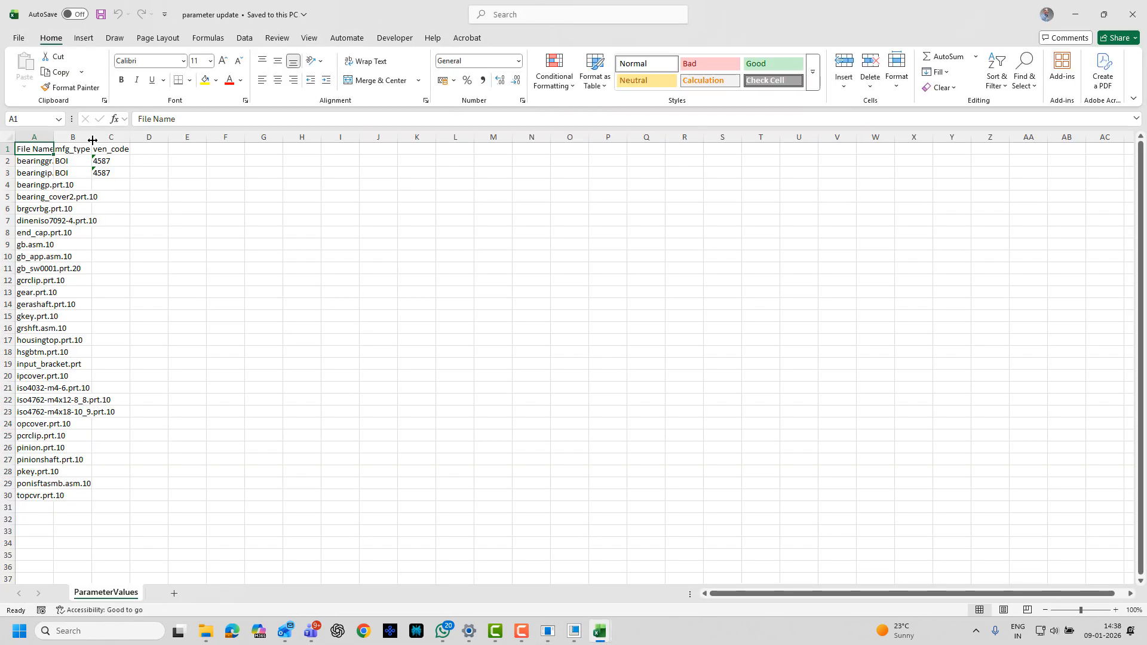
# - Widen the File Name and mfg_type columns and fill BOI down to bearingp.prt.10
pyautogui.moveTo(93, 140); pyautogui.dragTo(214, 133)
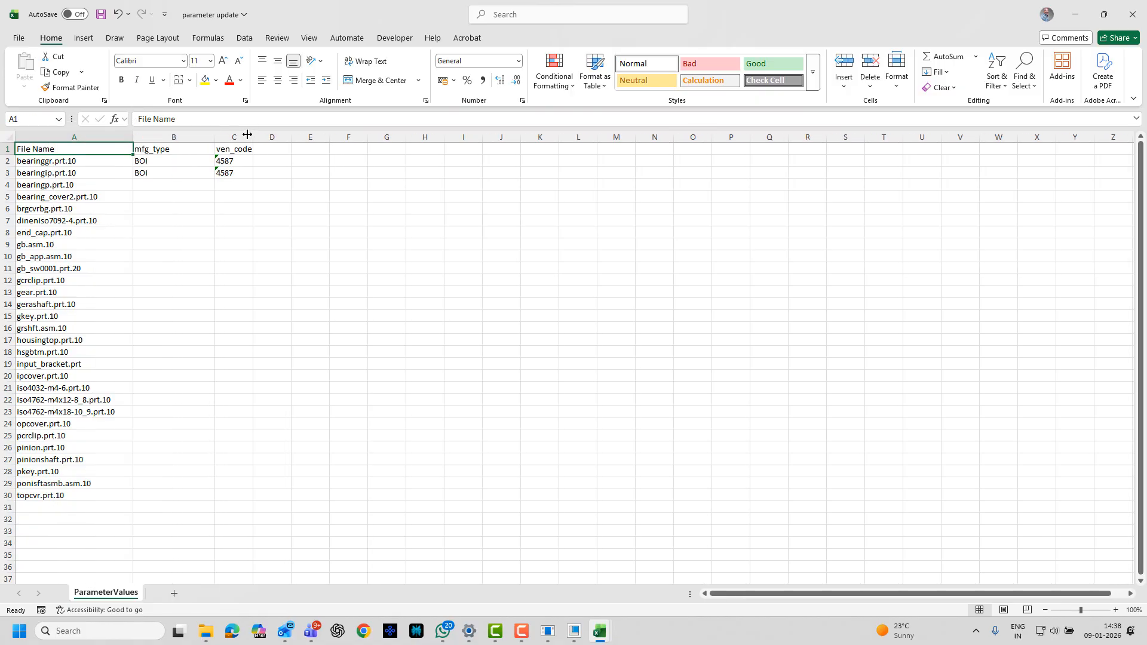
pyautogui.click(394, 195)
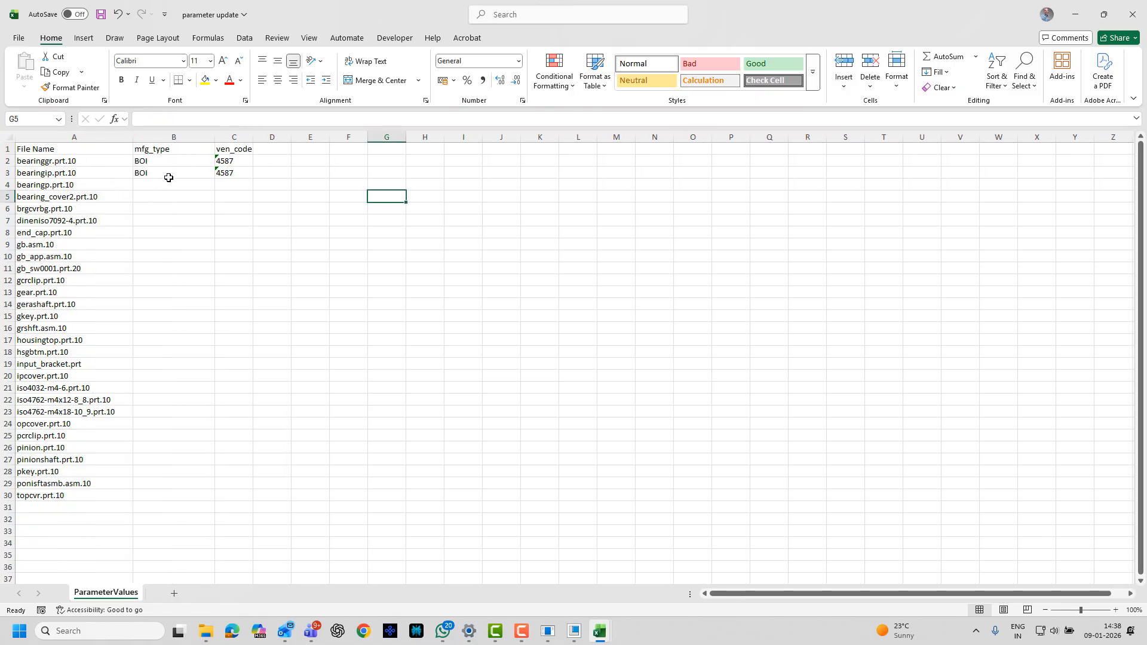
pyautogui.click(170, 174)
pyautogui.moveTo(216, 178); pyautogui.dragTo(210, 189)
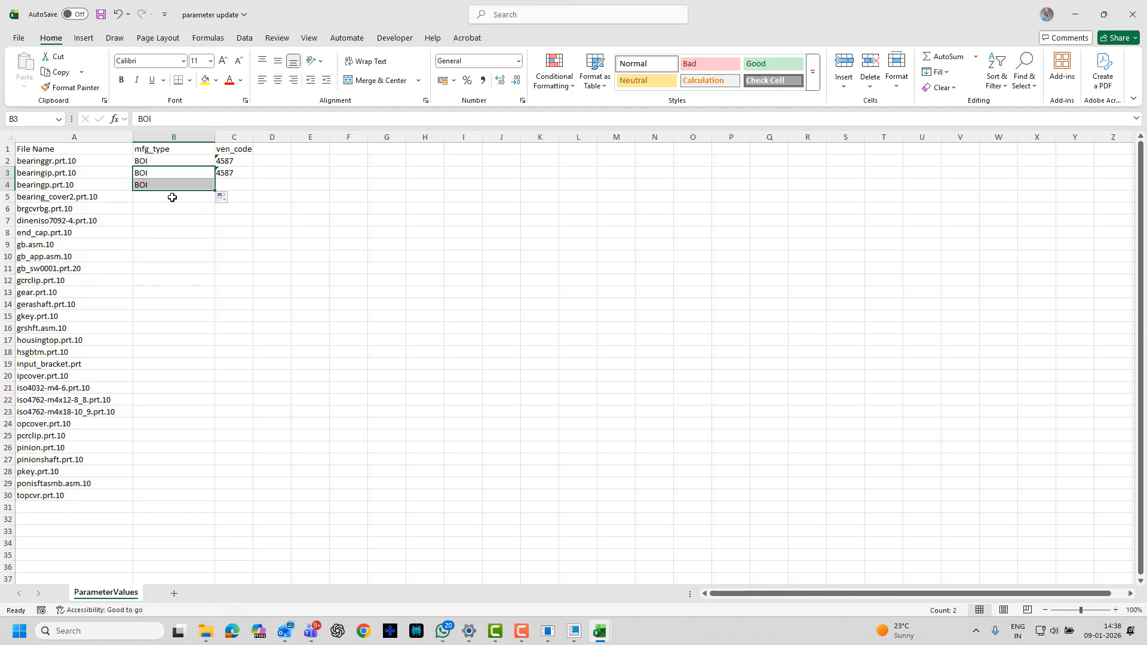
# - Set mfg_type to MFG from bearing_cover2.prt.10 through gear.prt.10 and fill ven_code 4587 down to gear.prt.10
pyautogui.click(172, 196)
pyautogui.write('M')
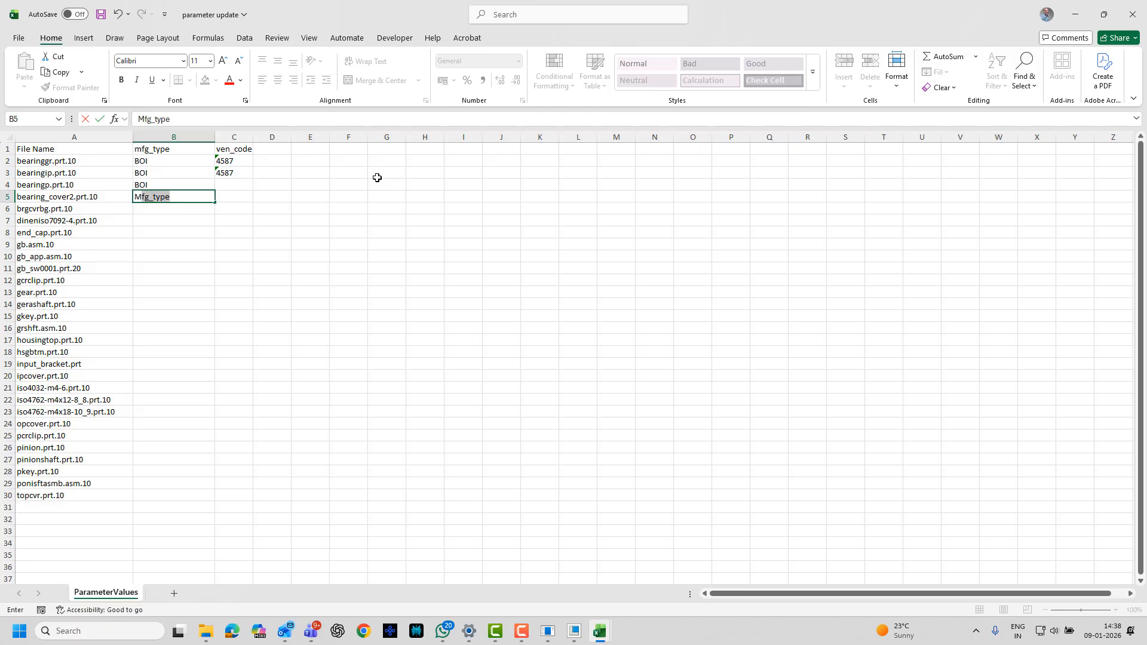
pyautogui.write('FG')
pyautogui.press('Delete')
pyautogui.press('Return')
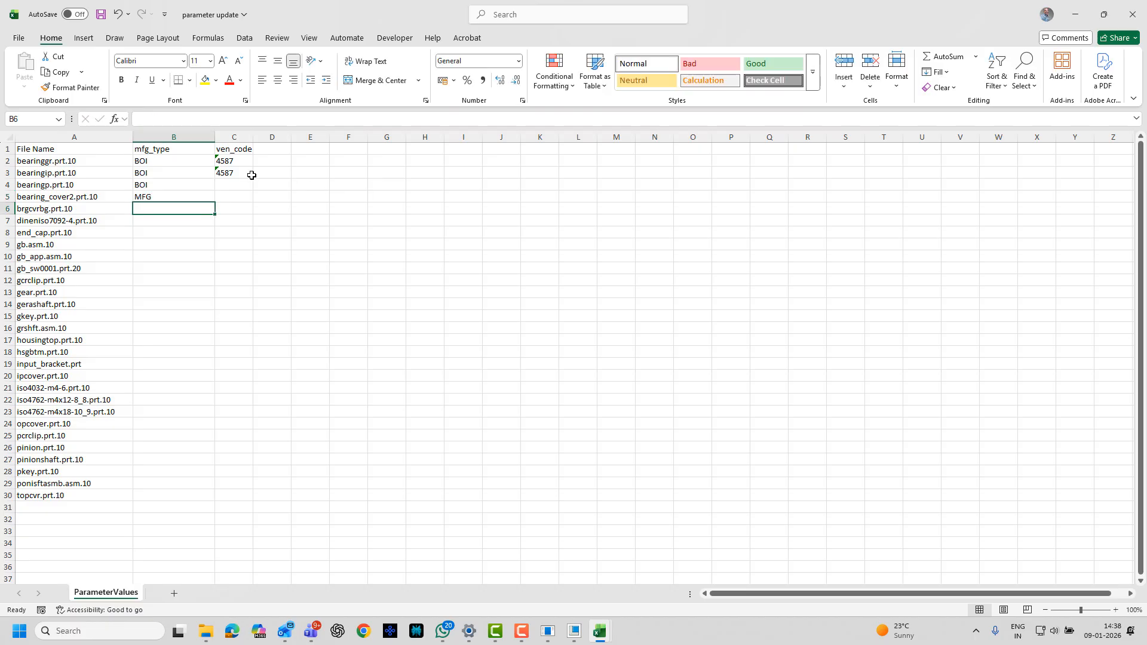
pyautogui.click(188, 196)
pyautogui.moveTo(216, 205); pyautogui.dragTo(206, 295)
pyautogui.click(231, 186)
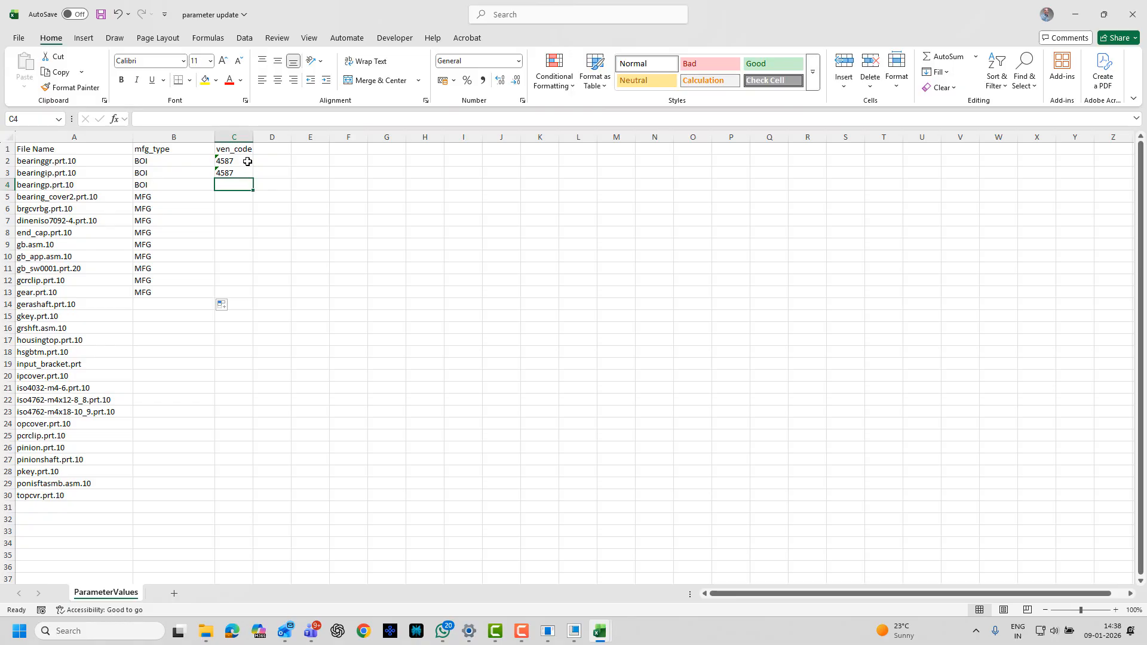
pyautogui.moveTo(237, 160); pyautogui.dragTo(252, 301)
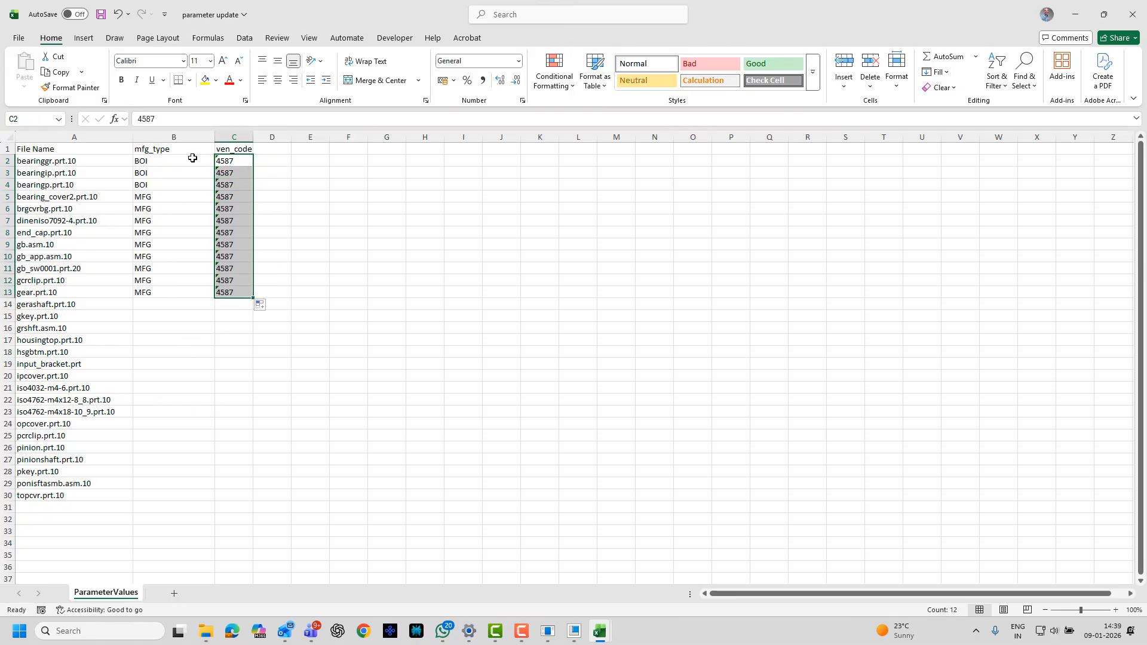
# - Copy mfg_type values BOI, BOI, MFG and ven_code 4587 into rows 21 to 23 for the iso4032 and iso4762 parts
pyautogui.moveTo(170, 175); pyautogui.dragTo(172, 200)
pyautogui.hotkey('ctrl', 'c')
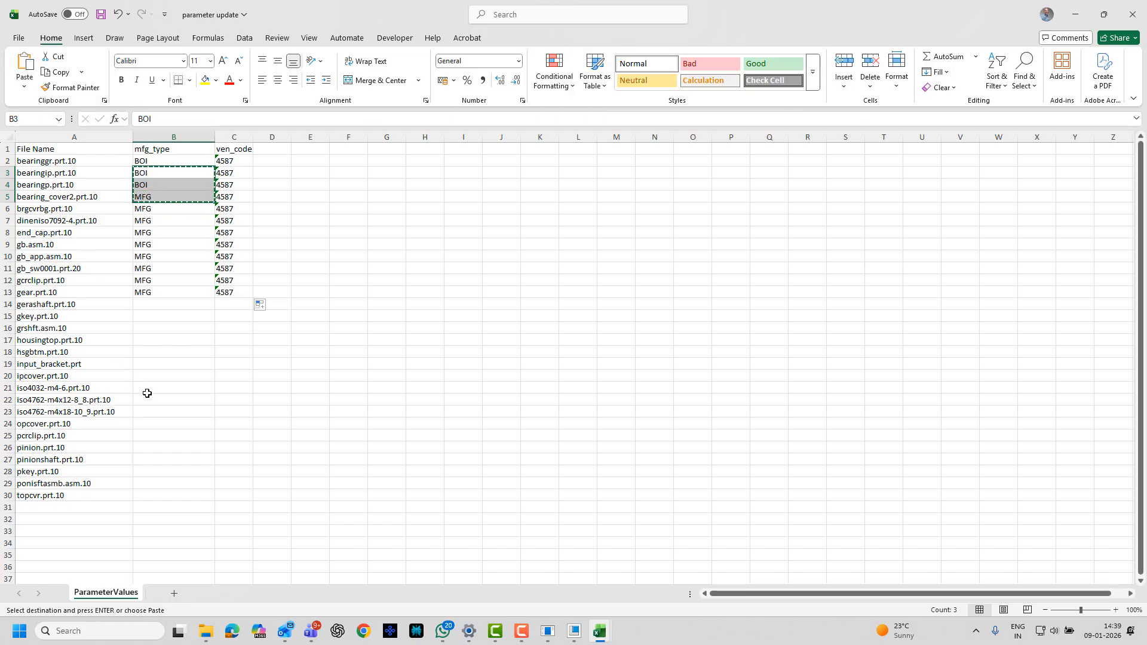
pyautogui.click(172, 387)
pyautogui.hotkey('ctrl', 'v')
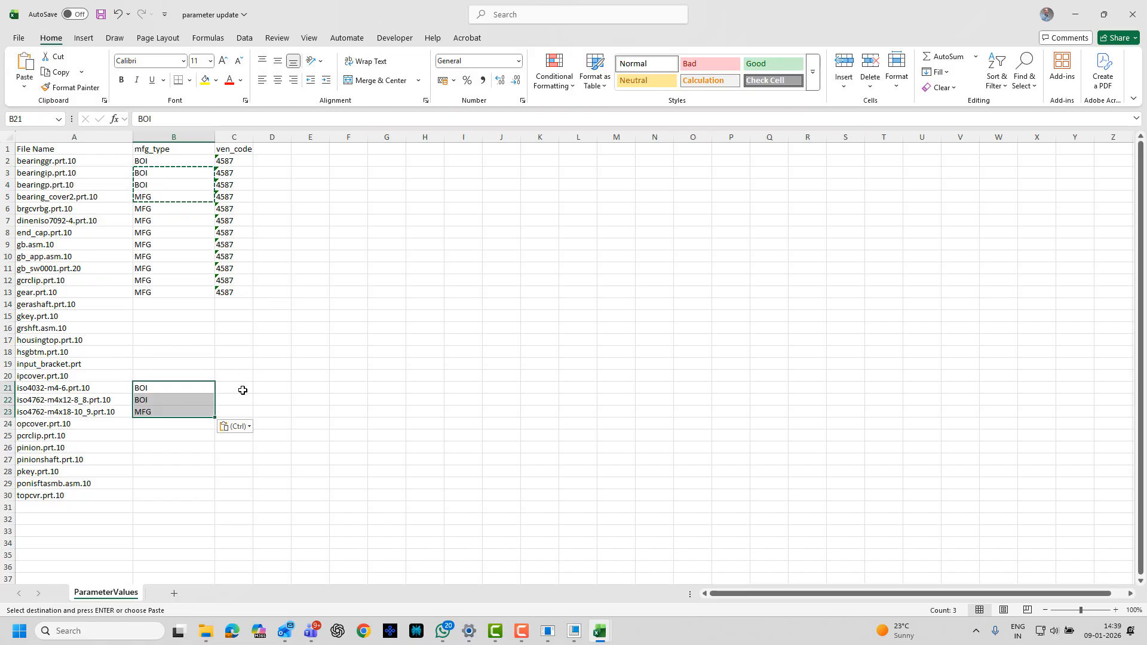
pyautogui.click(239, 388)
pyautogui.moveTo(257, 268); pyautogui.dragTo(235, 293)
pyautogui.hotkey('ctrl', 'c')
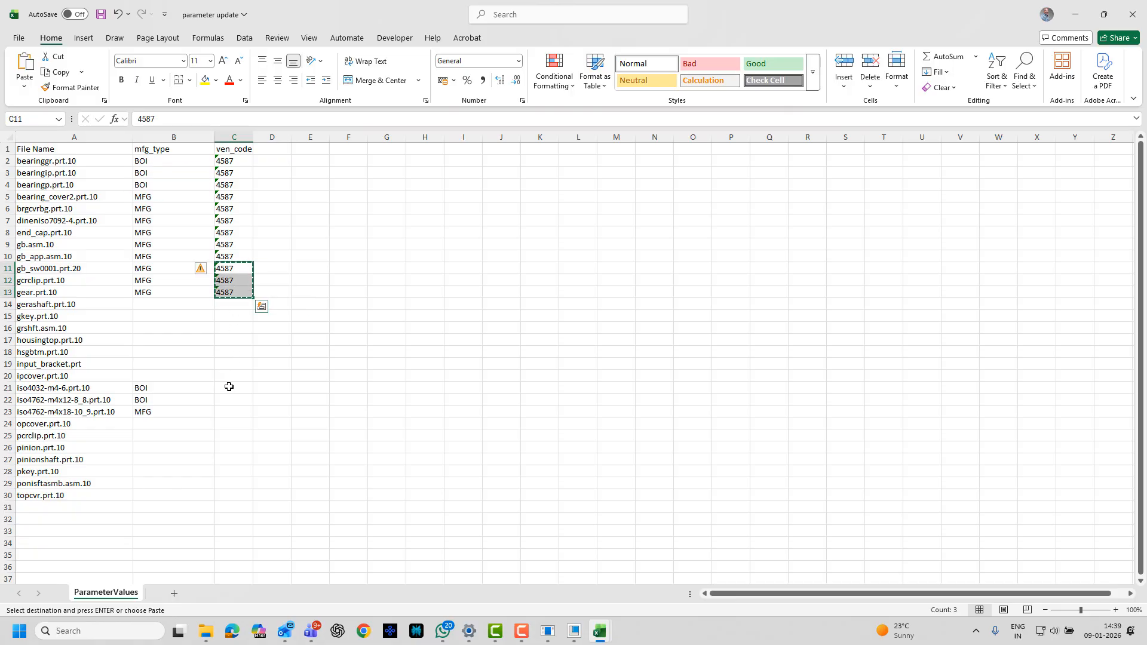
pyautogui.click(230, 387)
pyautogui.hotkey('ctrl', 'v')
pyautogui.click(364, 260)
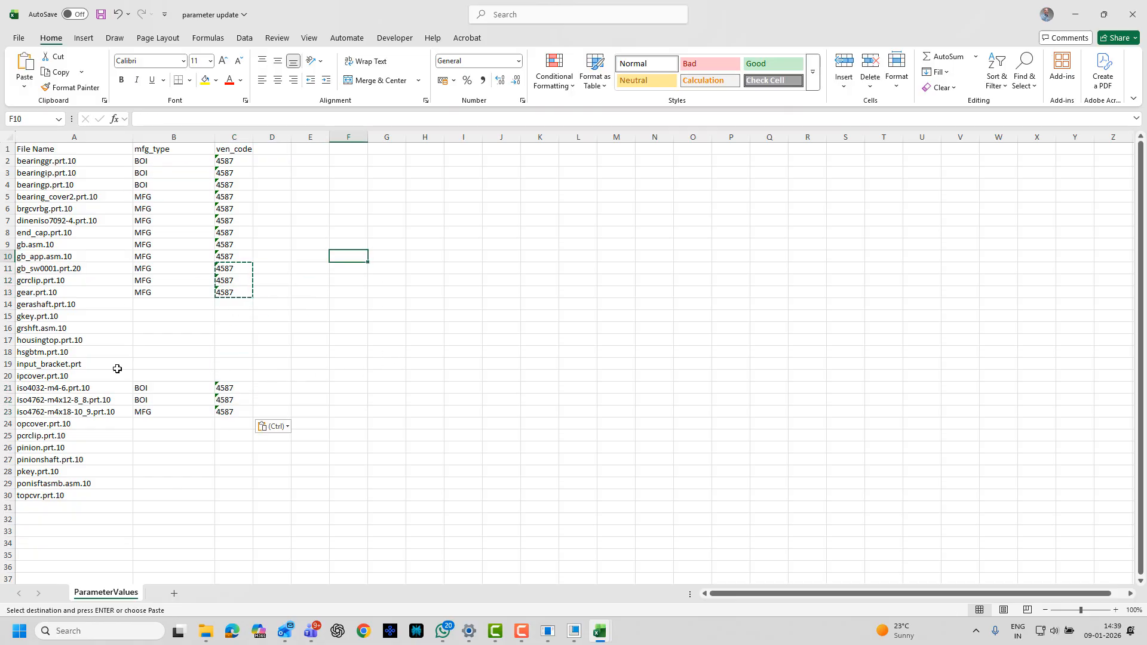
# - Save and close the parameter update workbook and return to Parameter Manager
pyautogui.click(101, 16)
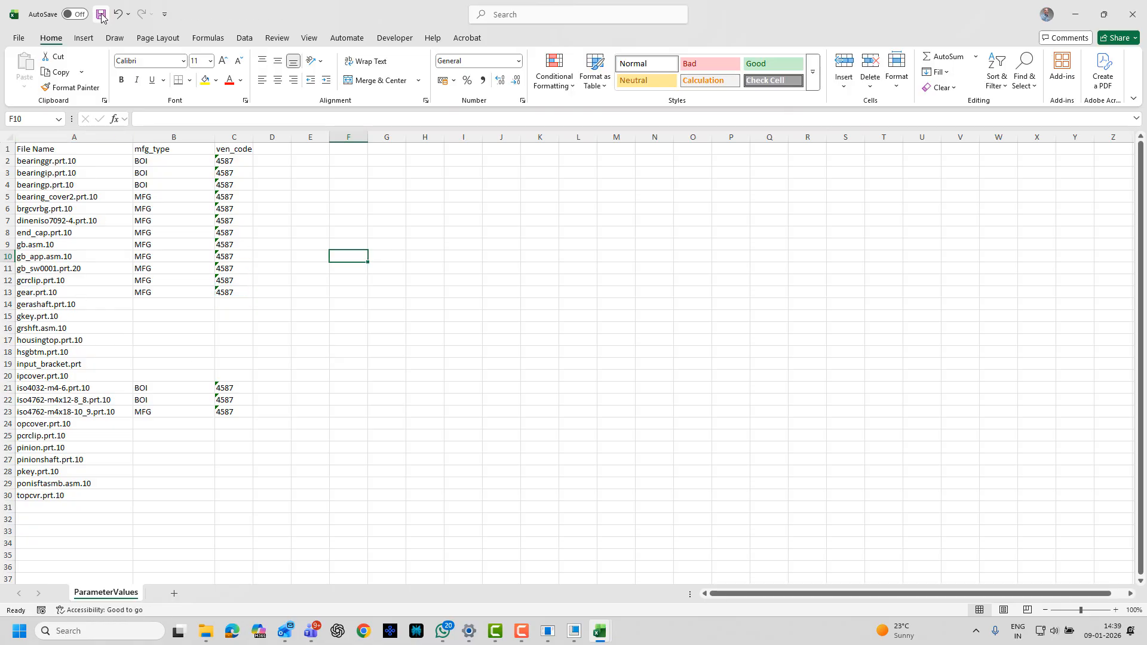
pyautogui.click(1134, 14)
pyautogui.click(1088, 17)
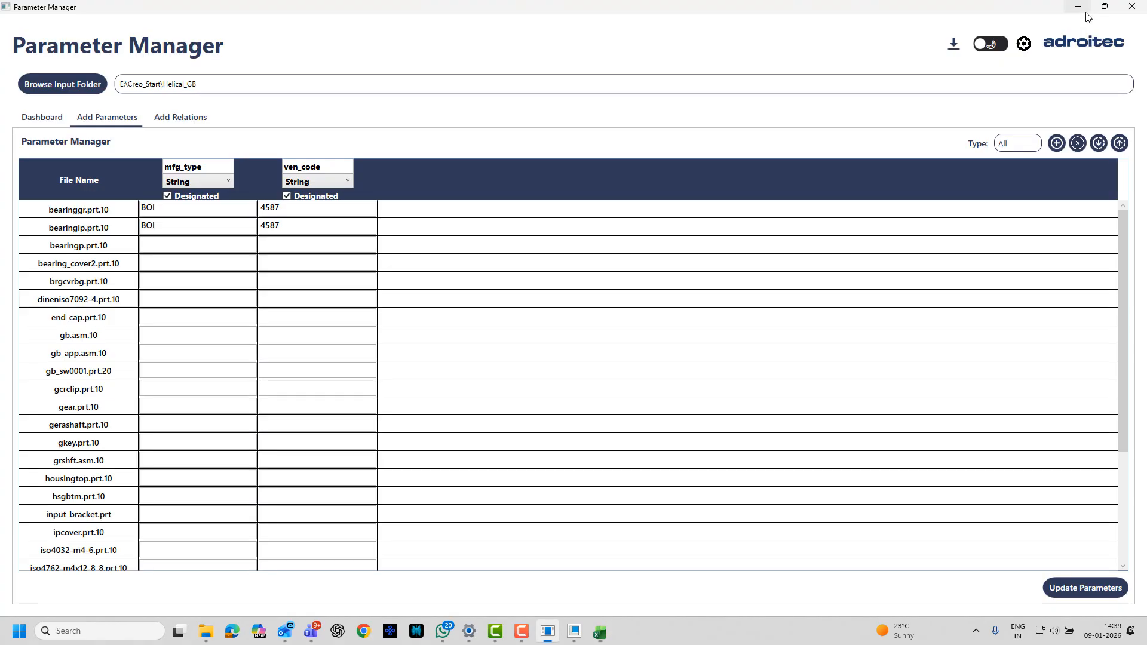
# - Import the parameter values from the parameter update workbook in the Helical_GB folder
pyautogui.click(1100, 144)
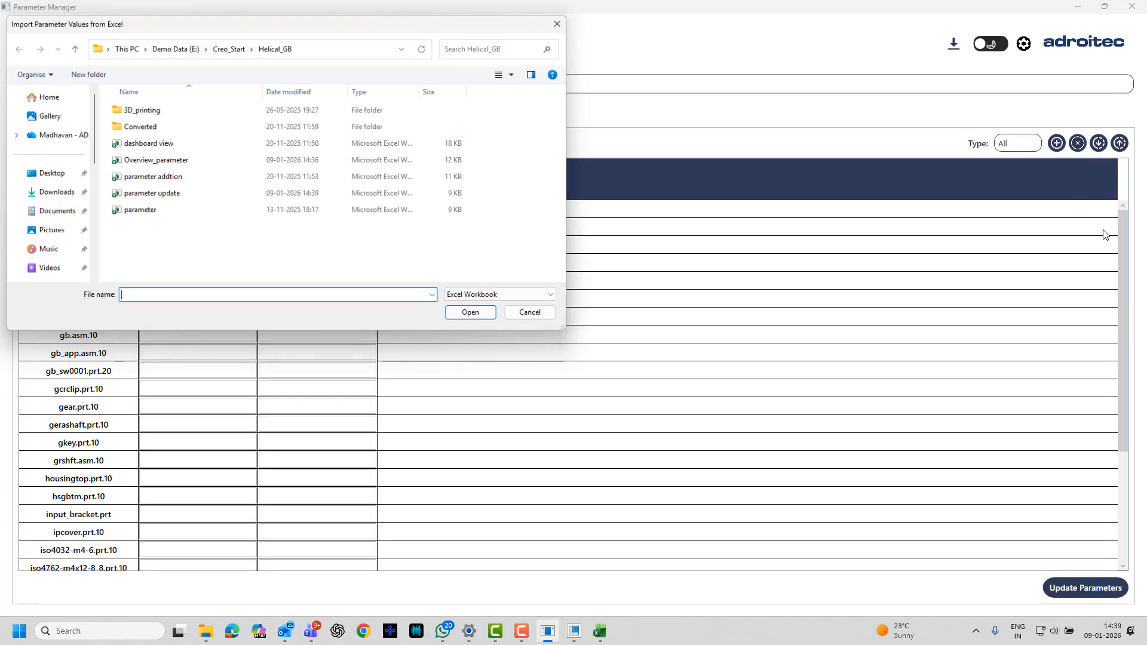
pyautogui.doubleClick(202, 195)
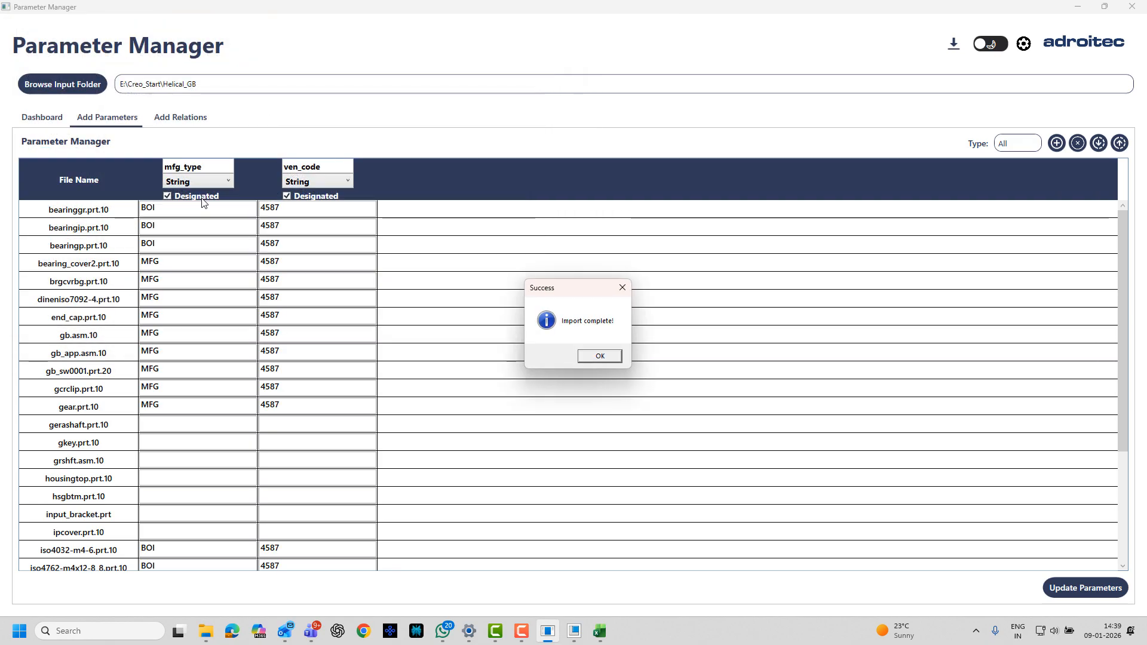
# - Apply the imported mfg_type and ven_code parameters to the Helical_GB models, acknowledging the import, unsupported-file and completion notices
pyautogui.click(598, 357)
pyautogui.scroll(-3, 306, 501)
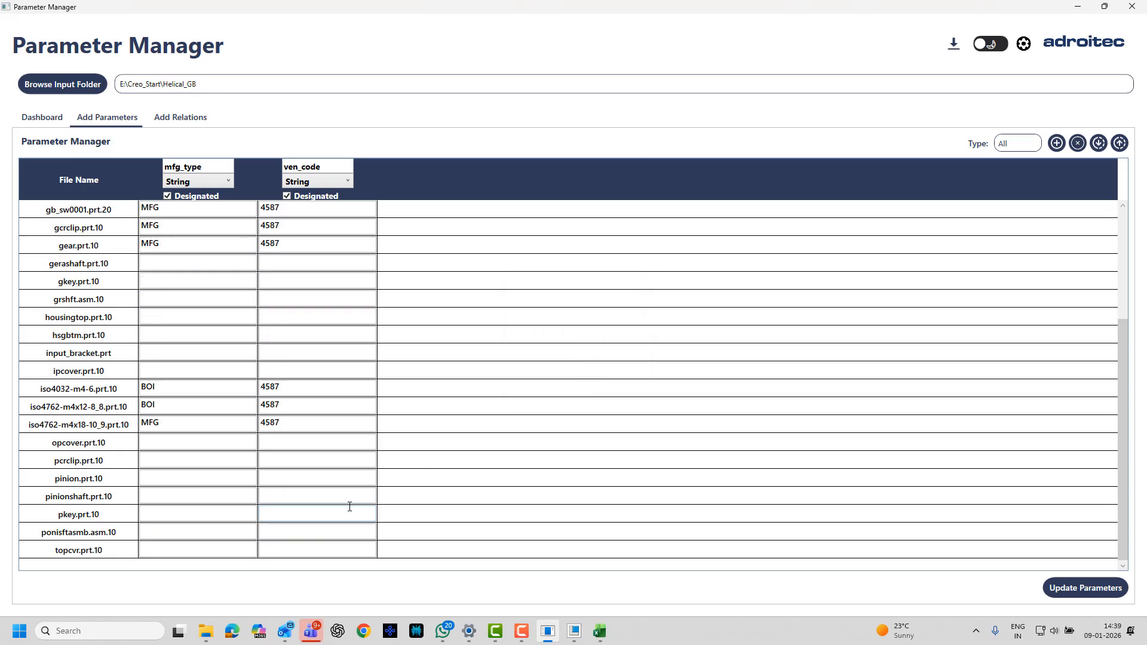
pyautogui.click(1064, 597)
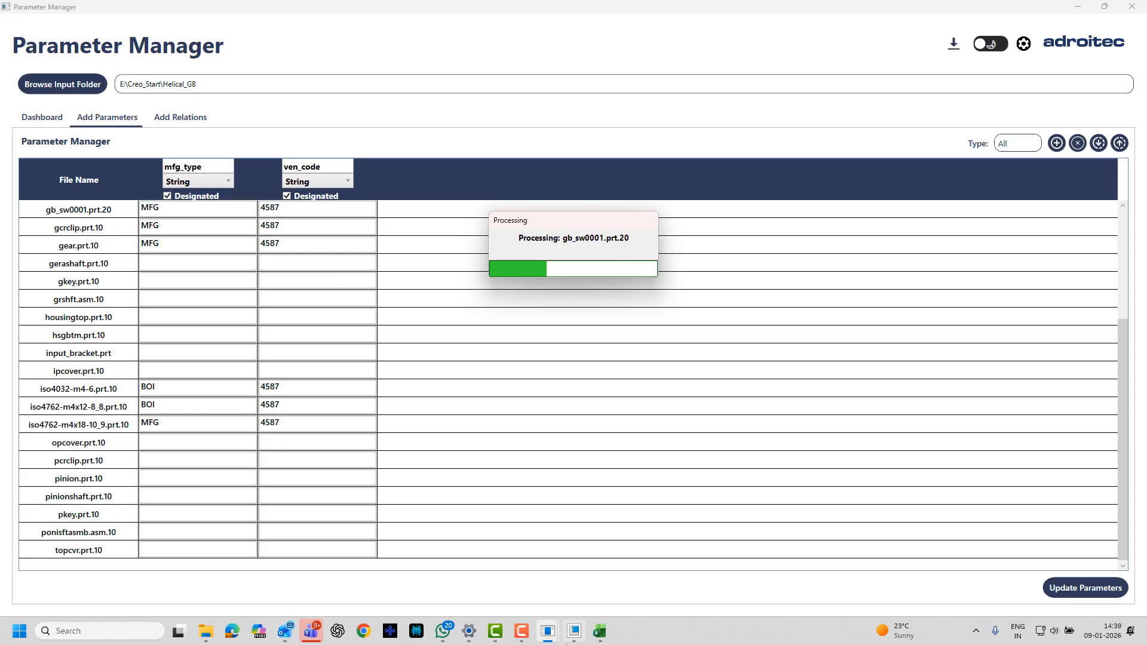
pyautogui.click(577, 635)
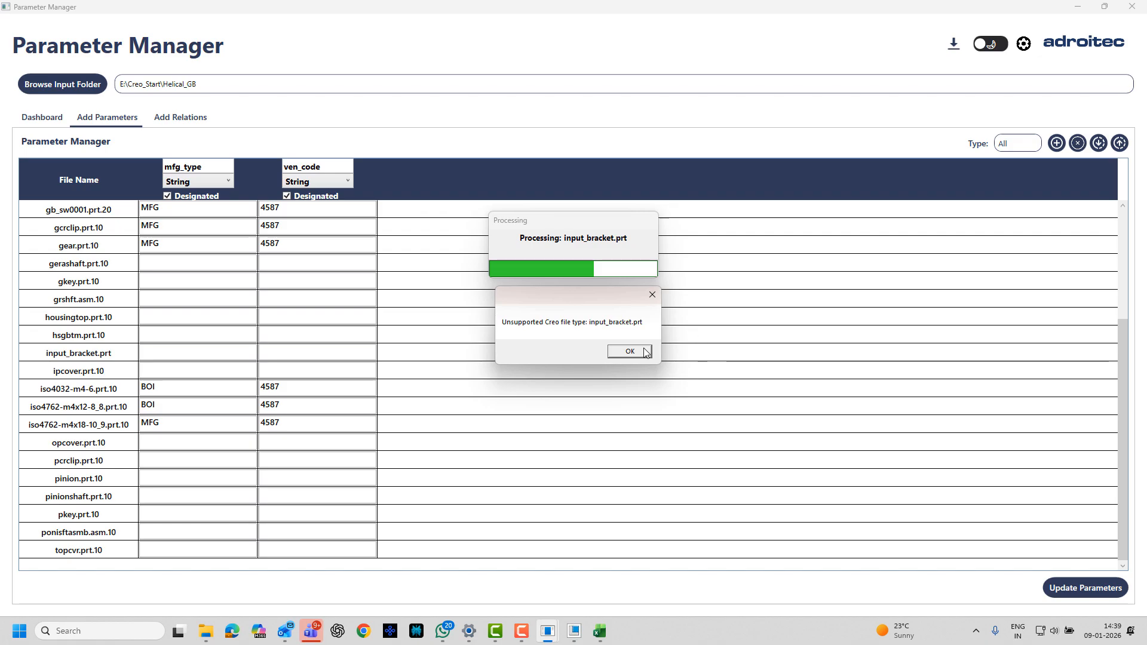
pyautogui.click(644, 349)
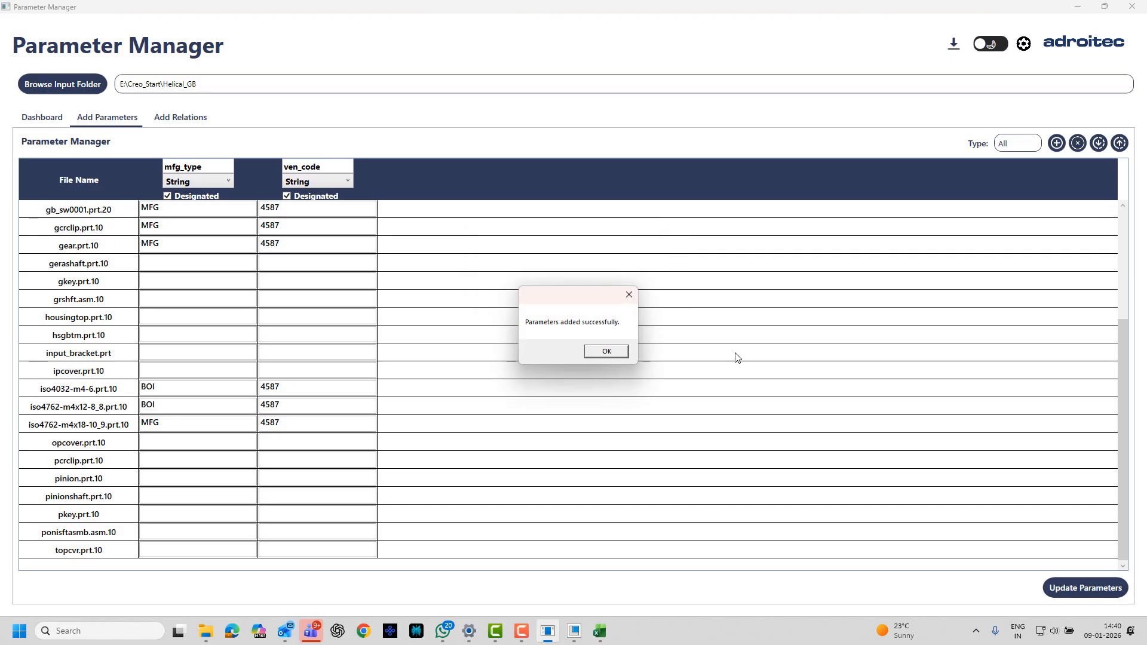
pyautogui.click(607, 352)
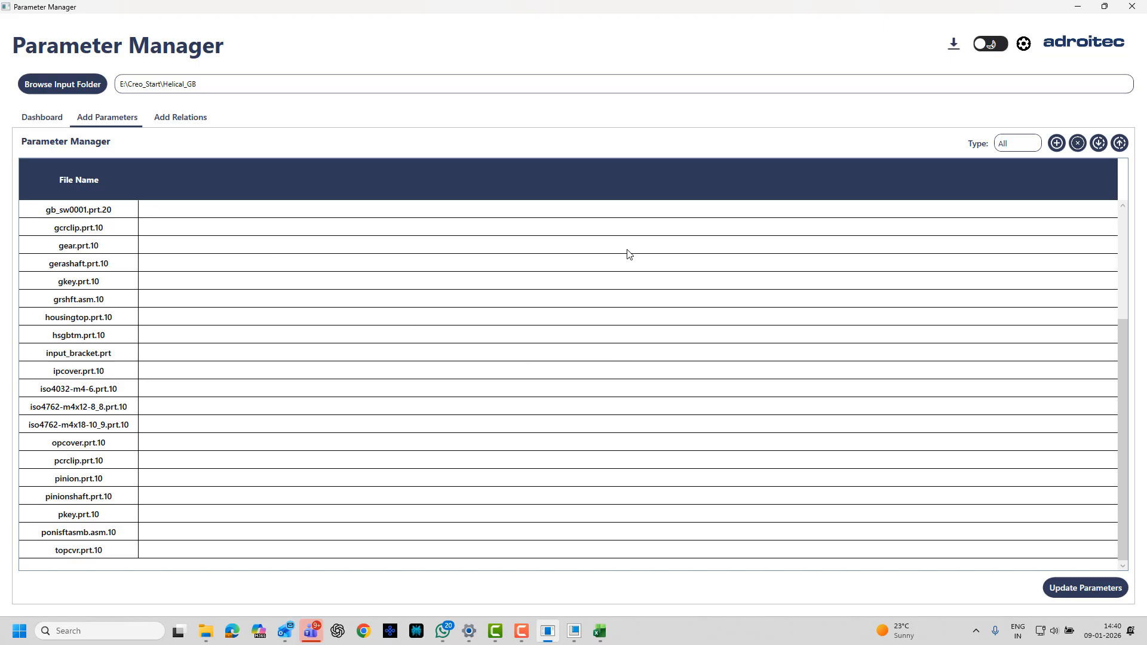
# - Refresh the Bulk Parameter Dashboard to reload the model parameters, dismissing the unsupported-file notice for input_bracket.prt
pyautogui.click(56, 121)
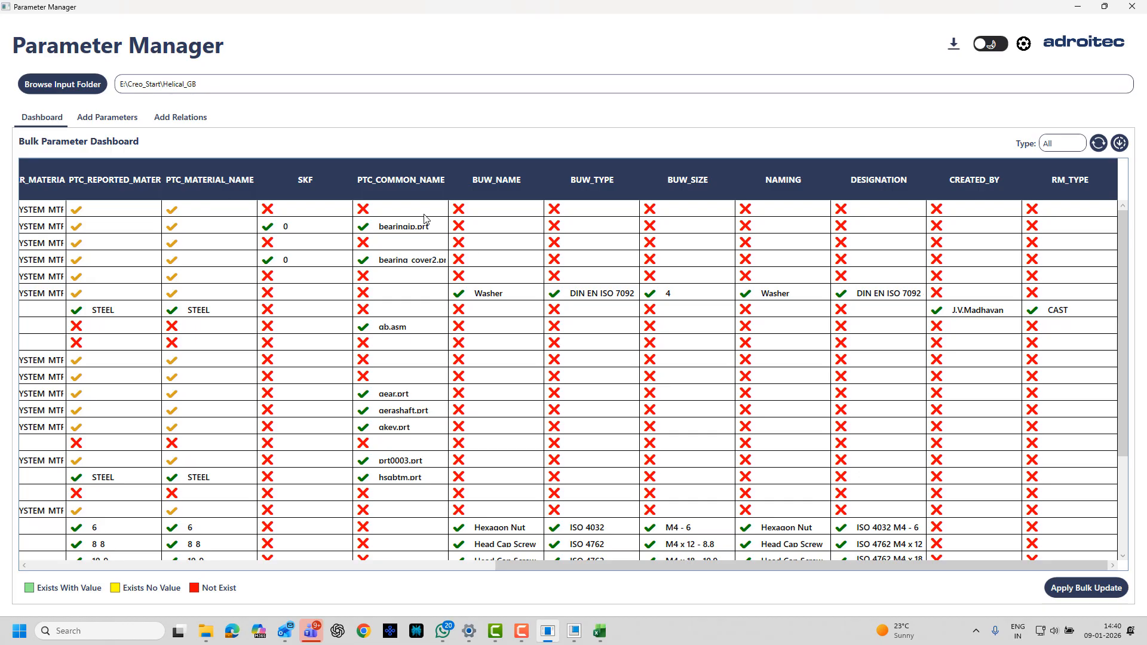
pyautogui.click(1099, 144)
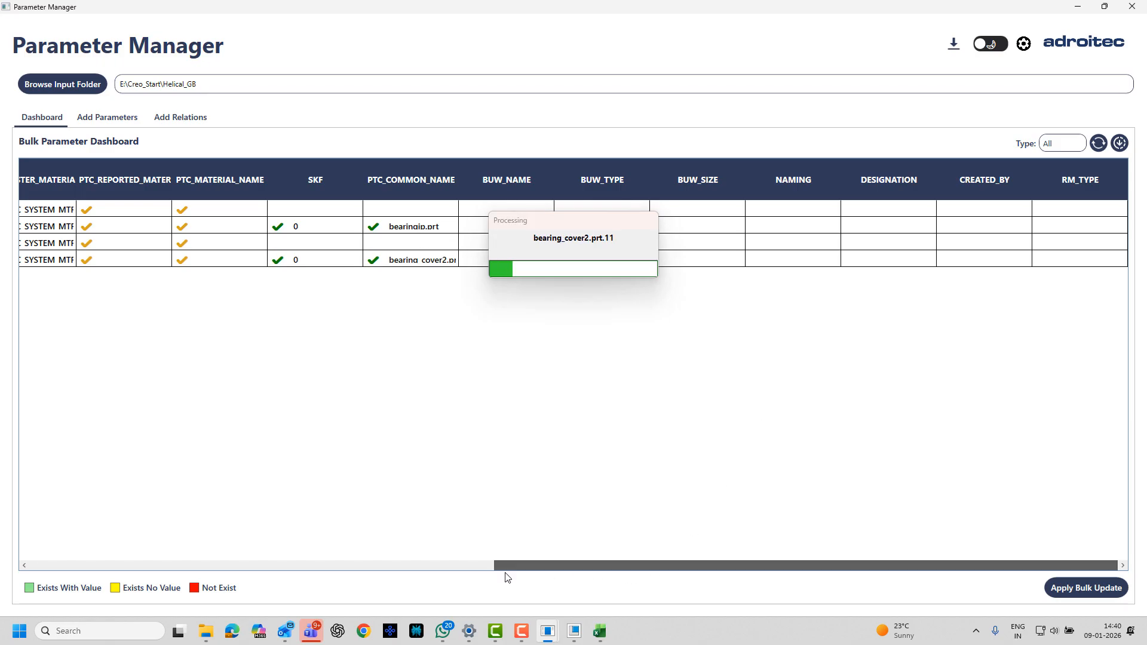
pyautogui.moveTo(507, 578); pyautogui.dragTo(372, 600)
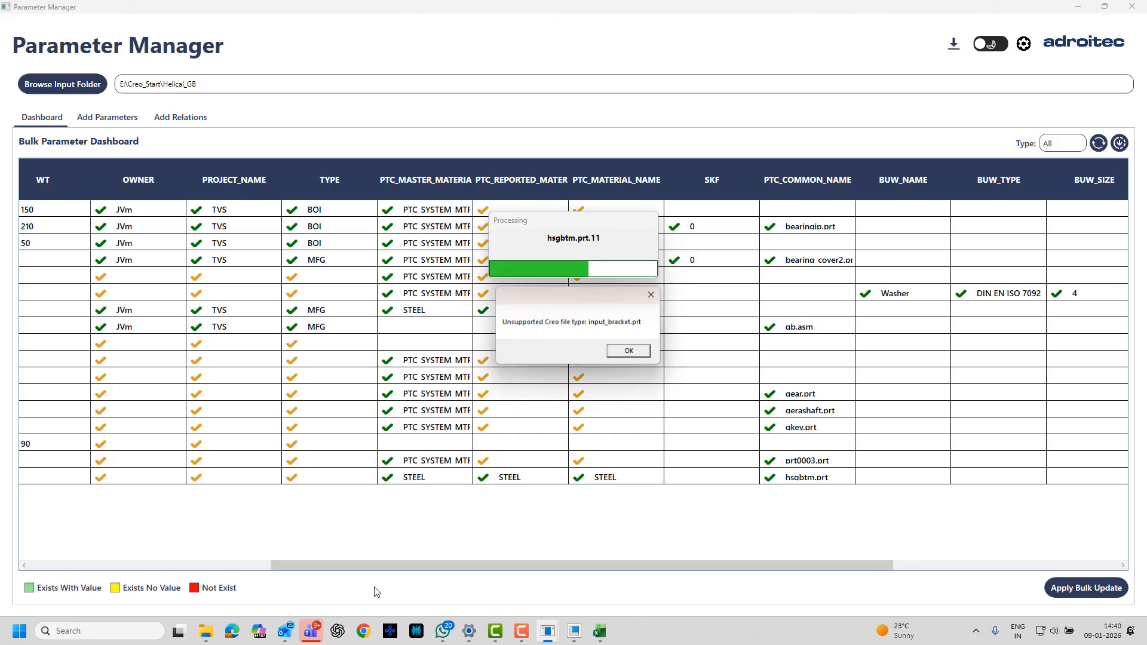
pyautogui.click(630, 352)
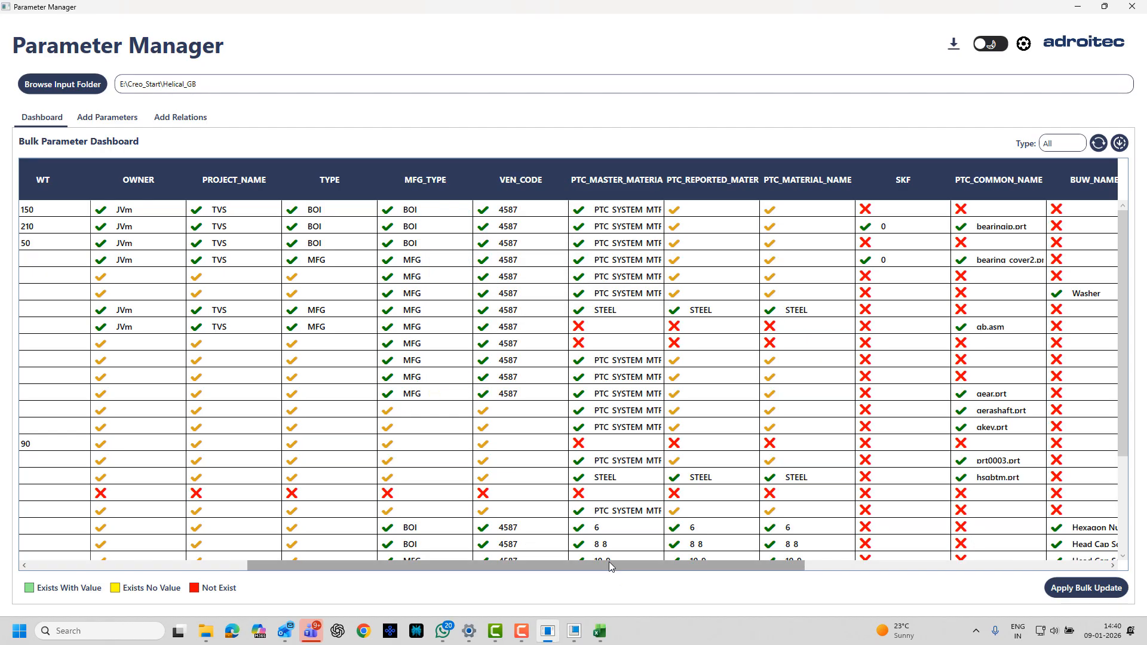
# - Examine the MFG_TYPE and VEN_CODE columns for all files in the Bulk Parameter Dashboard
pyautogui.moveTo(609, 562); pyautogui.dragTo(303, 608)
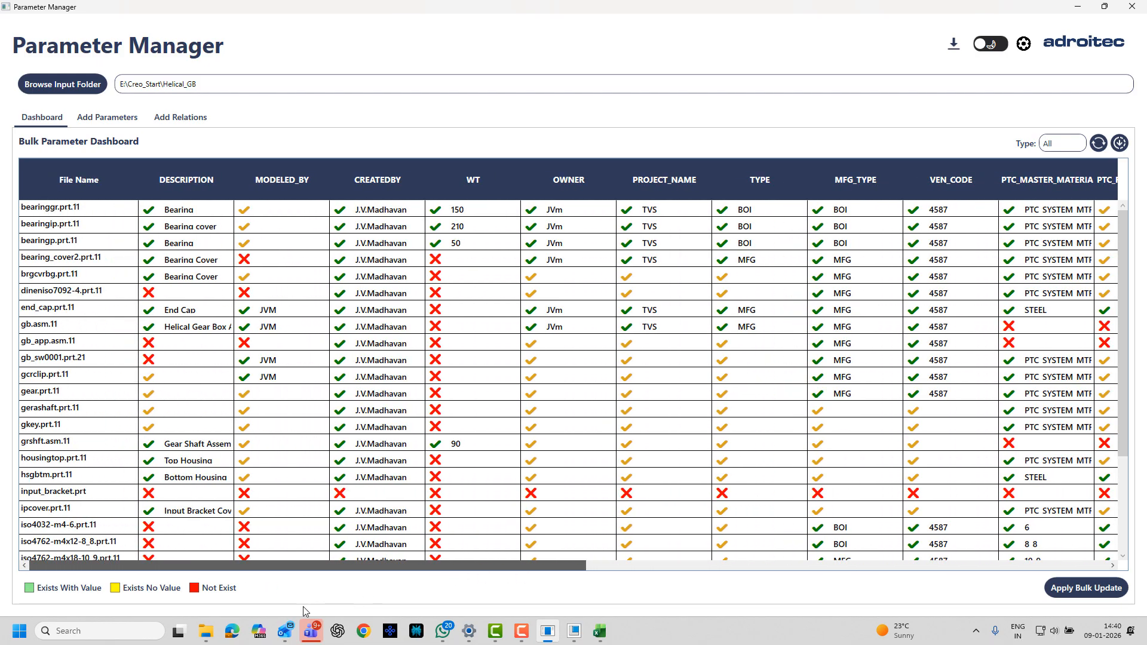
pyautogui.moveTo(303, 607); pyautogui.dragTo(464, 580)
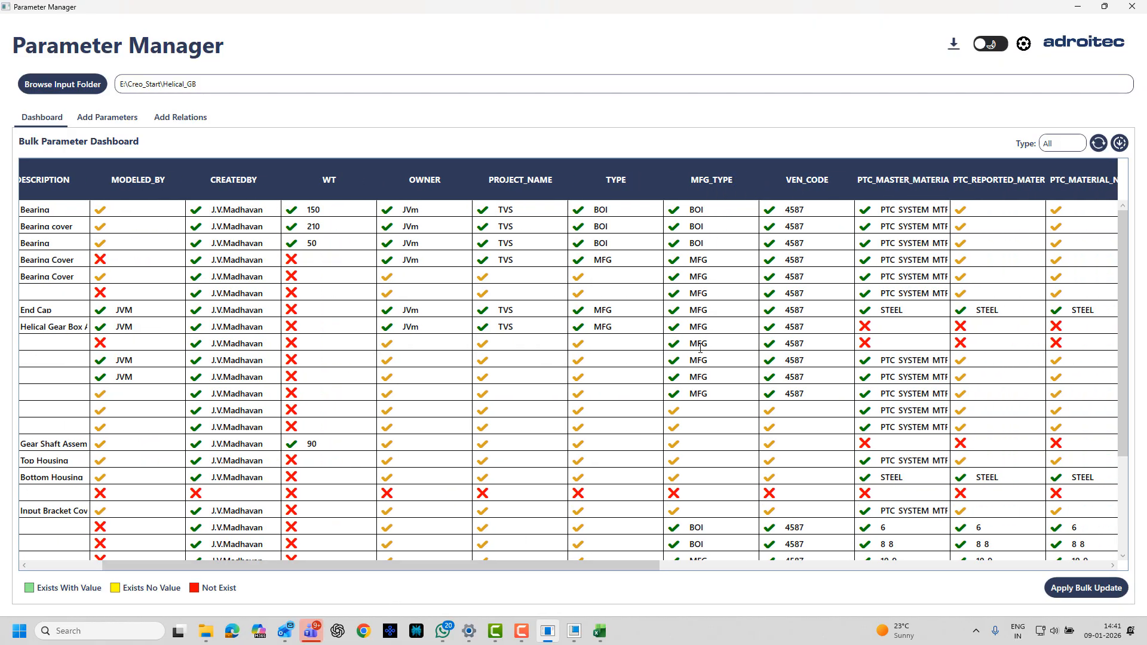
pyautogui.scroll(-2, 728, 402)
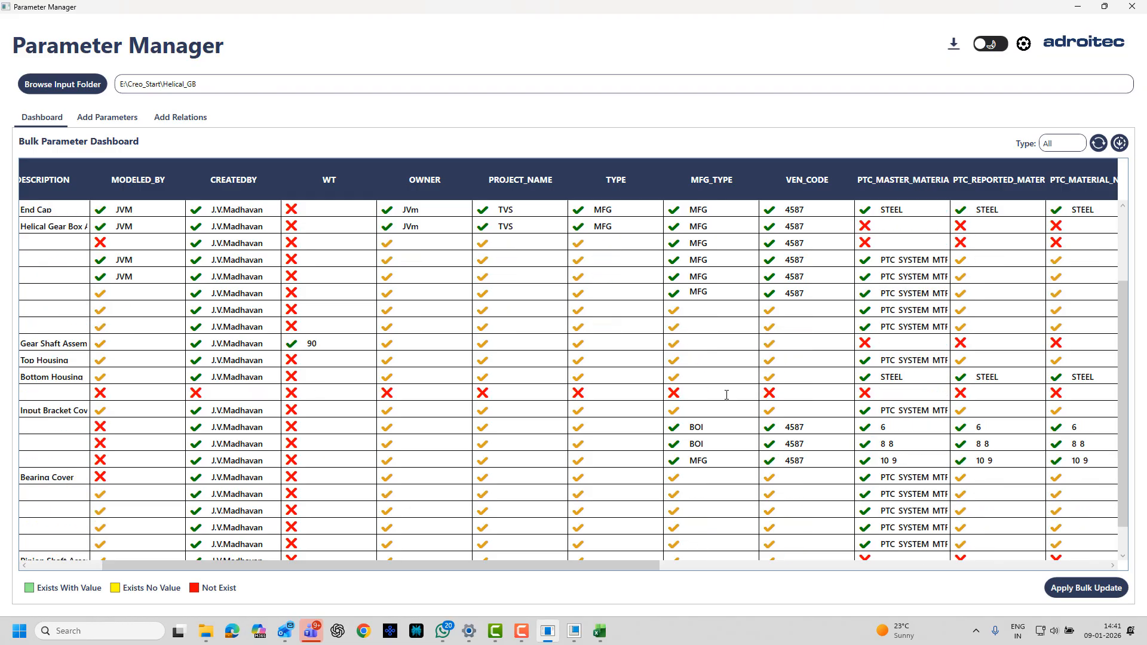
pyautogui.doubleClick(706, 310)
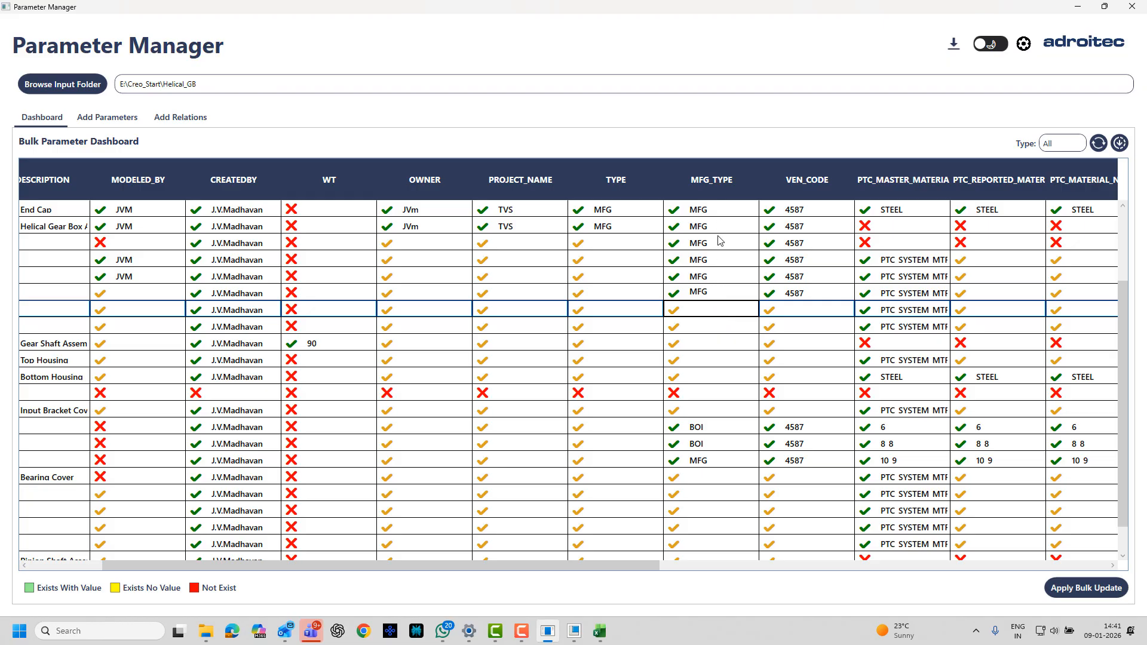
pyautogui.scroll(-1, 717, 531)
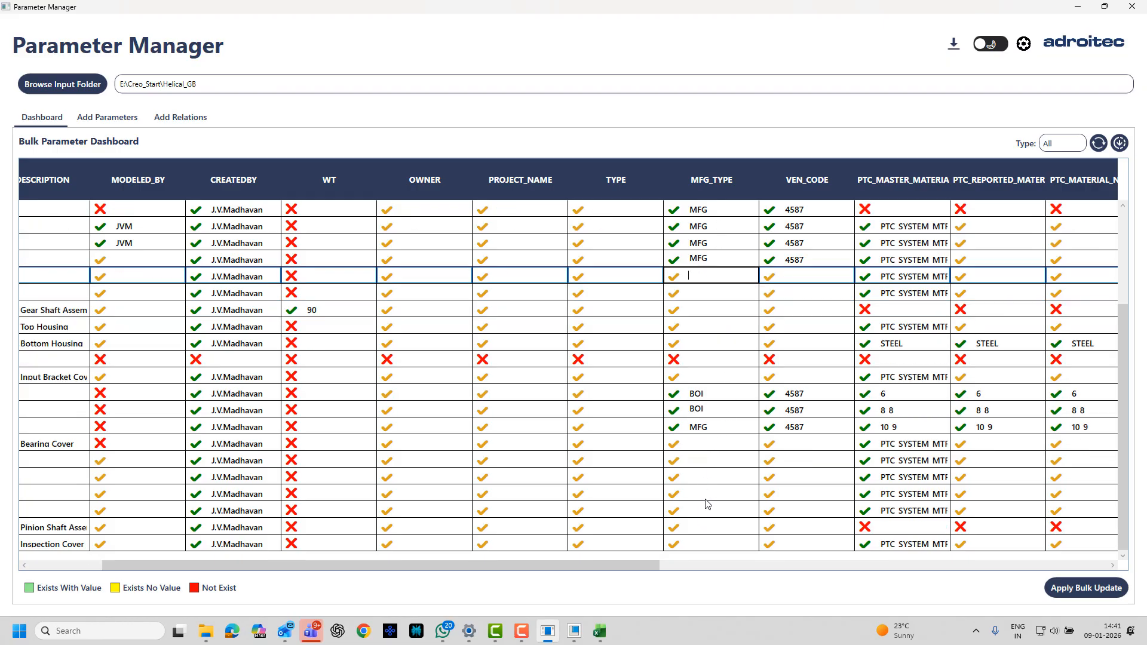
pyautogui.hscroll(5, 925, 493)
pyautogui.hscroll(-5, 925, 494)
# - Open the Relations Manager and examine the relation expression rows for all listed parts and assemblies
pyautogui.click(181, 120)
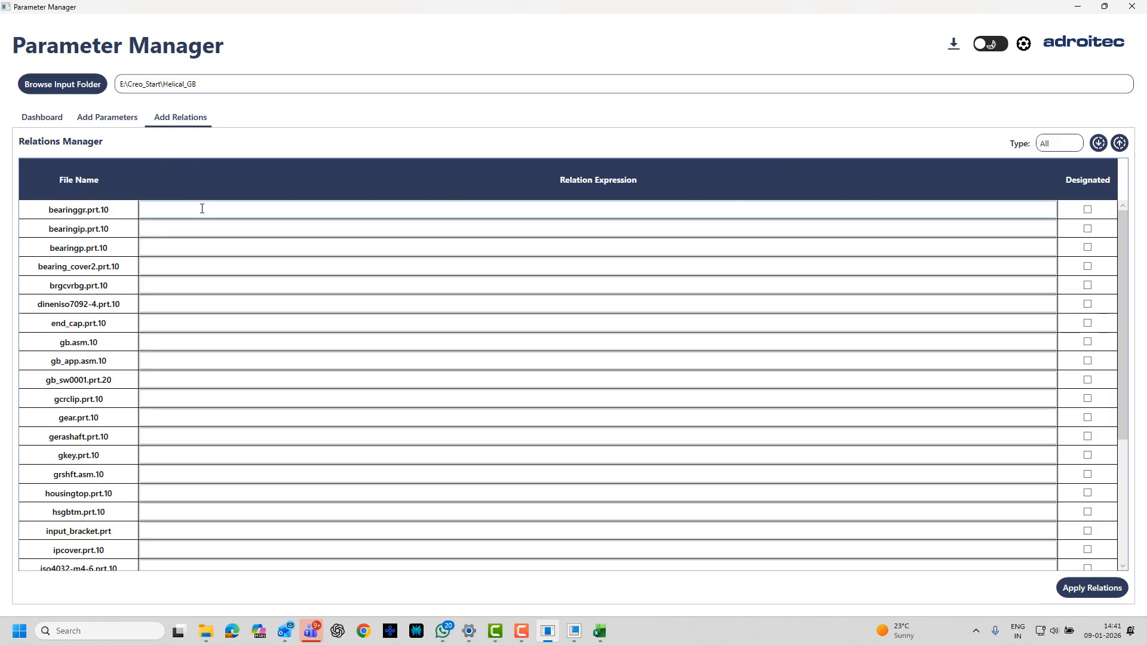
pyautogui.click(319, 207)
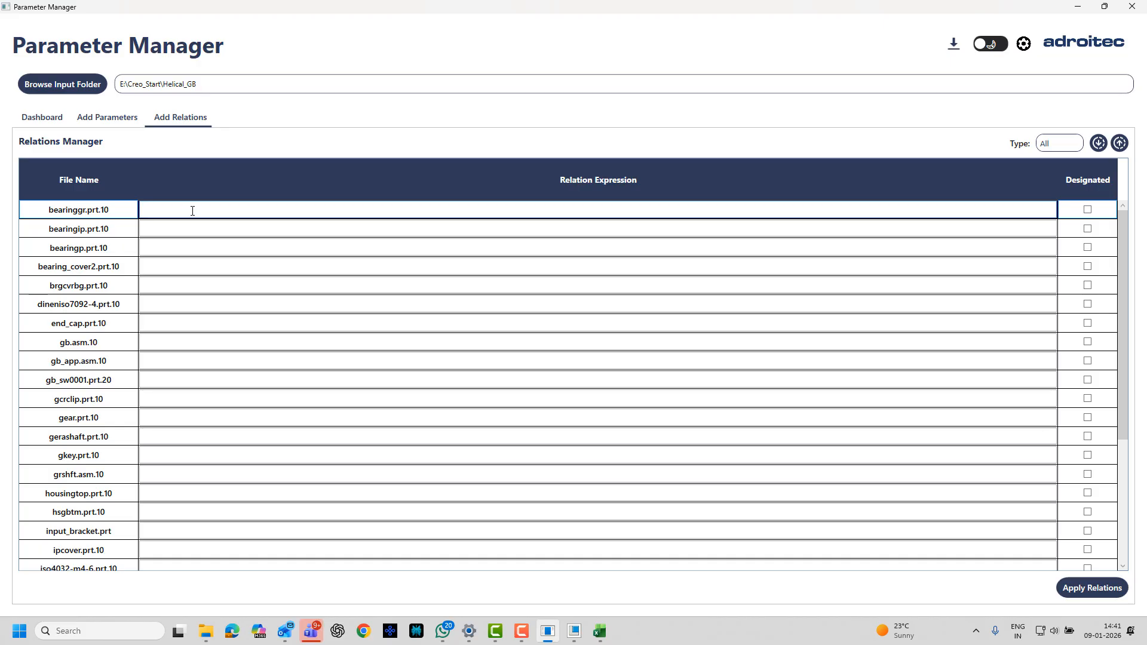
pyautogui.click(180, 230)
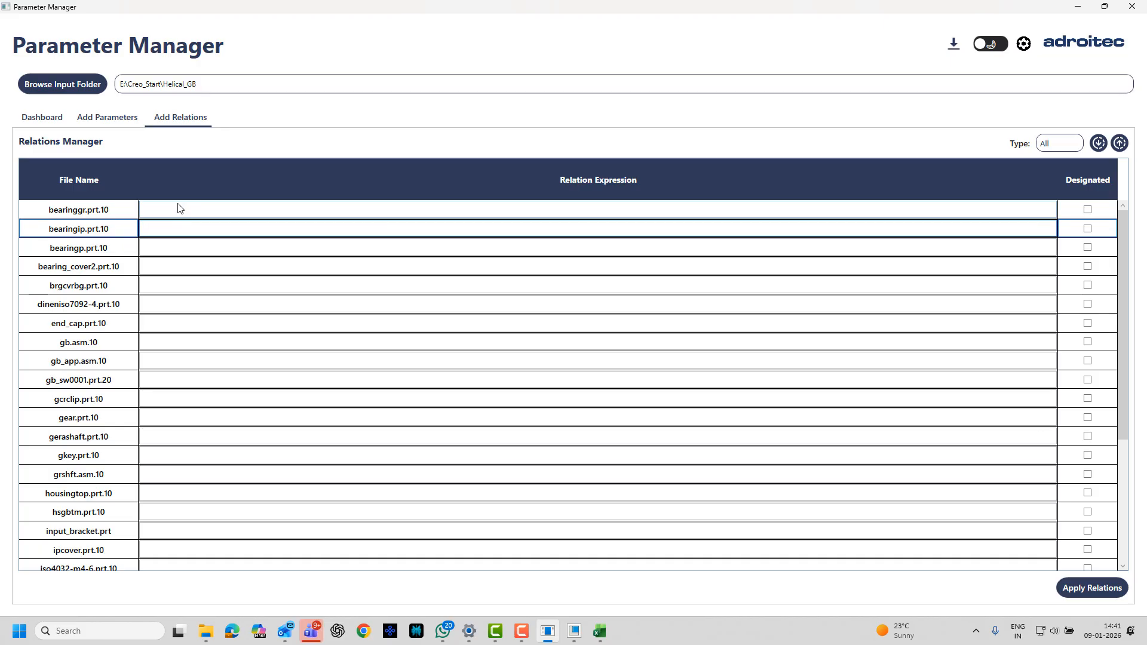
pyautogui.click(205, 360)
pyautogui.scroll(-5, 202, 415)
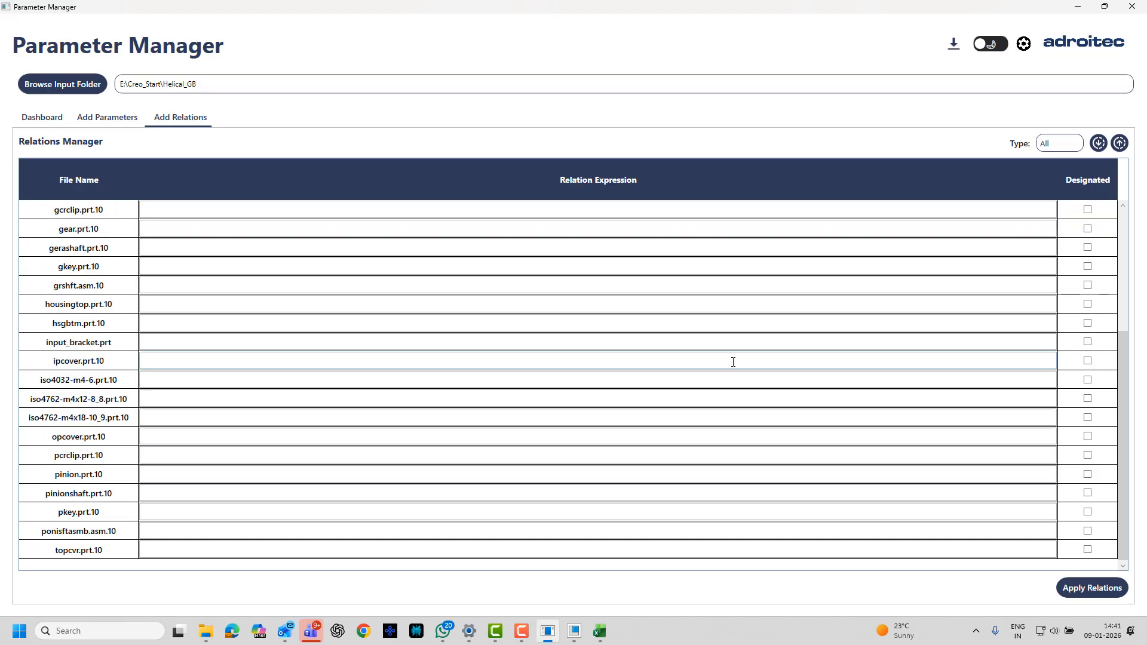
pyautogui.scroll(5, 735, 361)
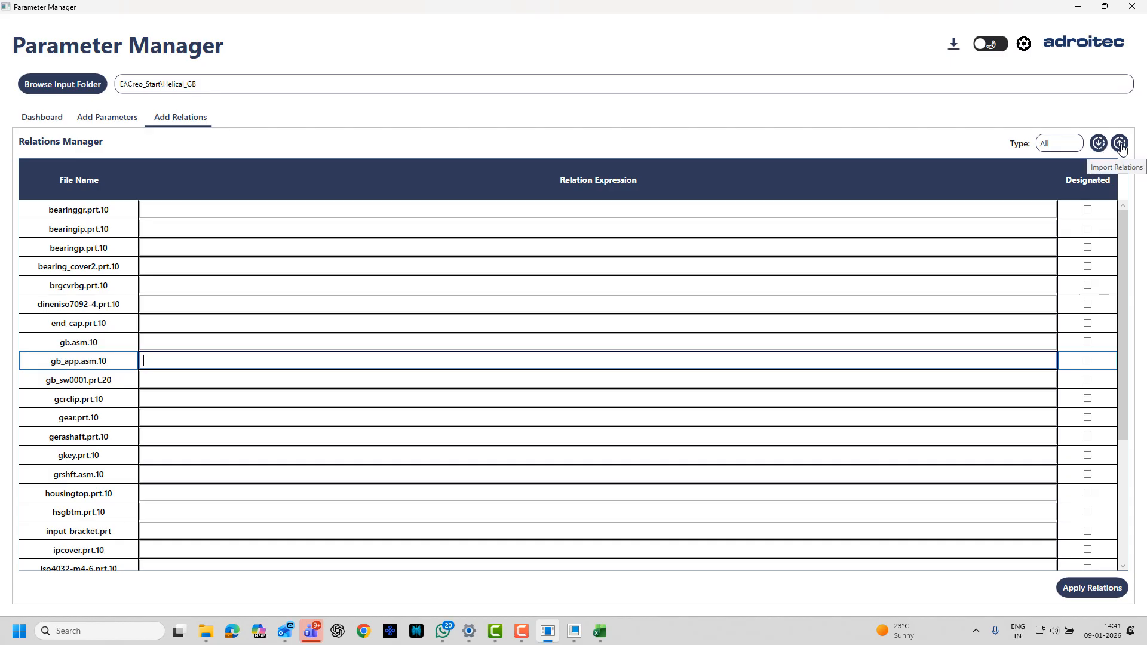
# - Try marking bearinggr.prt.10, bearingip.prt.10 and bearingp.prt.10 as Designated in the relations table, and clear the three marks again
pyautogui.click(1088, 209)
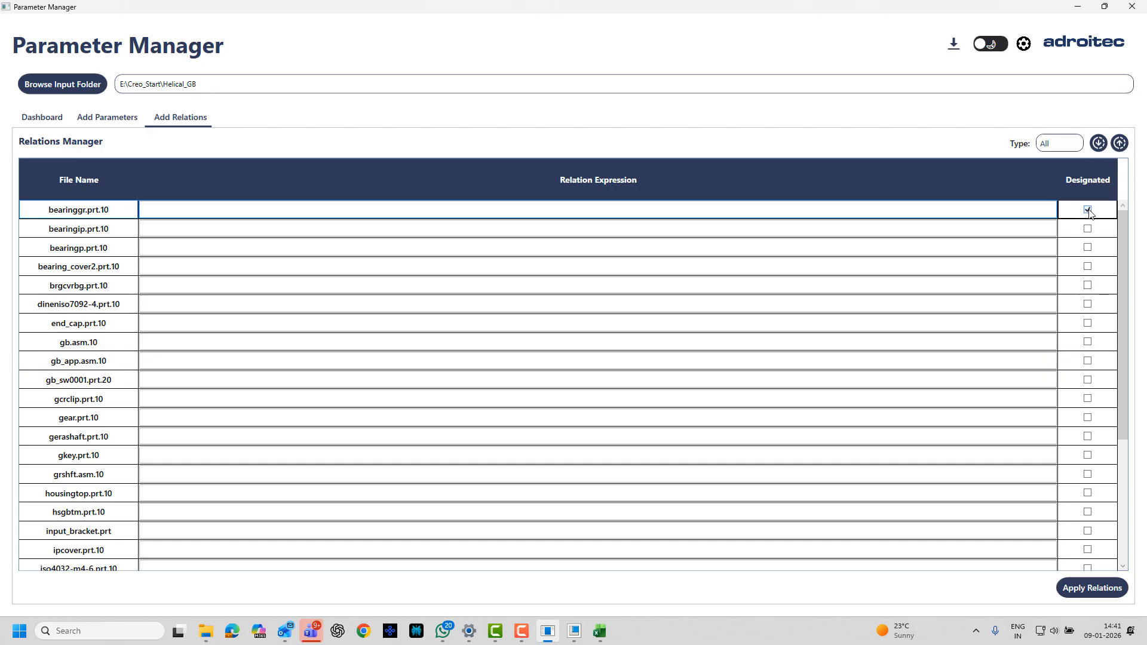
pyautogui.click(1088, 229)
pyautogui.click(1088, 248)
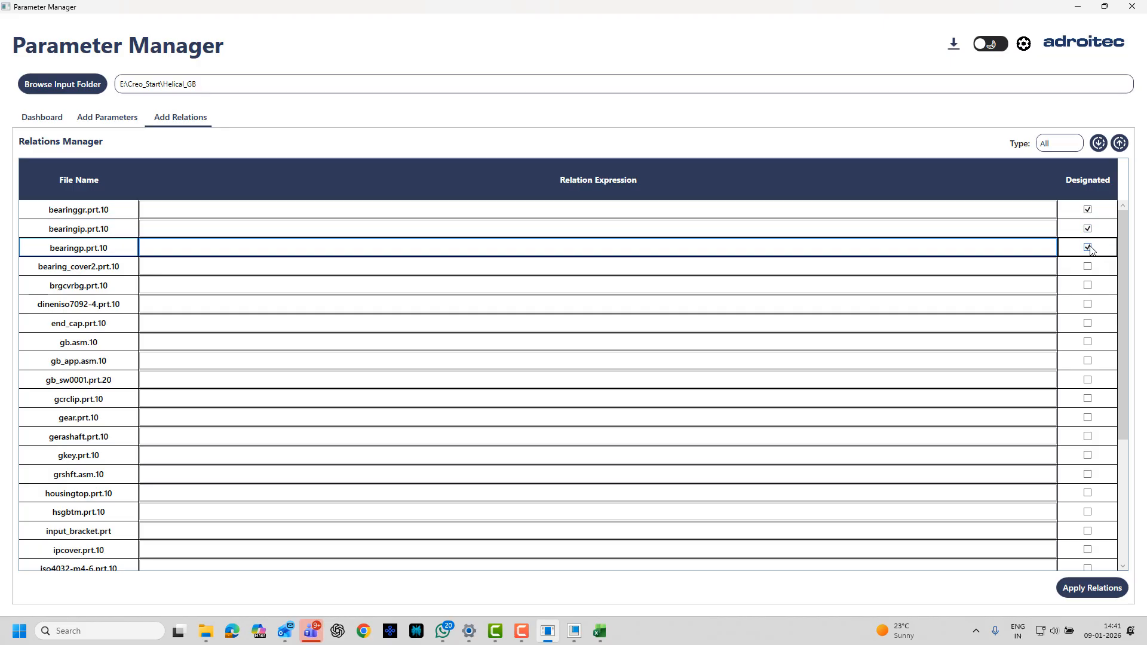
pyautogui.click(1088, 248)
pyautogui.click(1088, 228)
pyautogui.click(1087, 210)
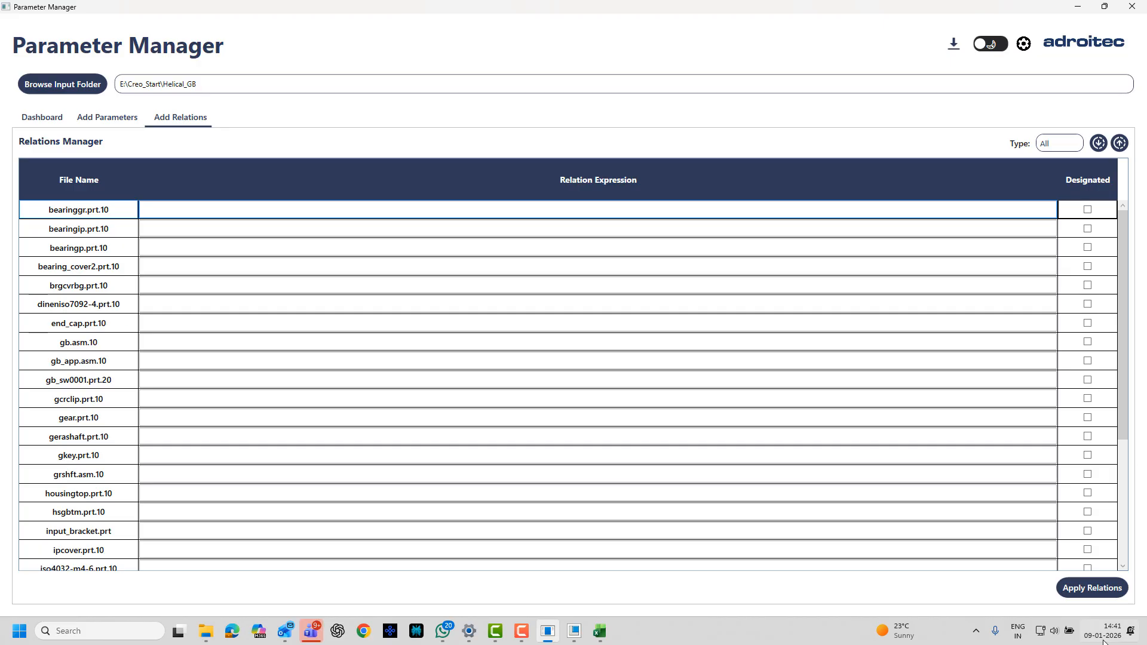
# - Return to the Bulk Parameter Dashboard
pyautogui.click(32, 117)
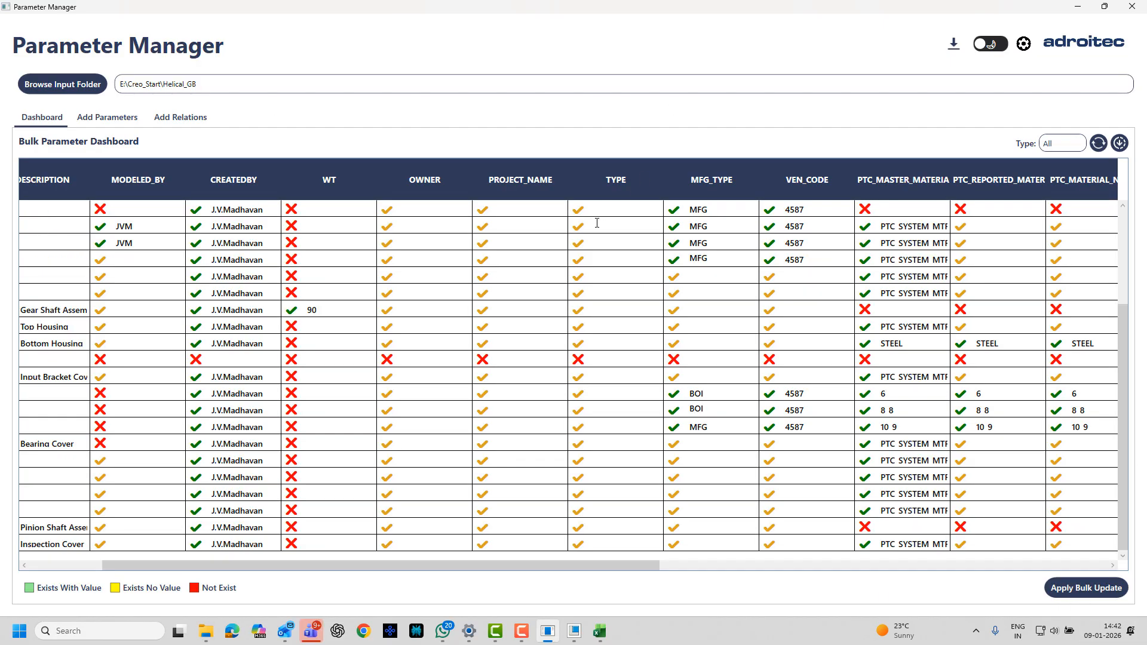